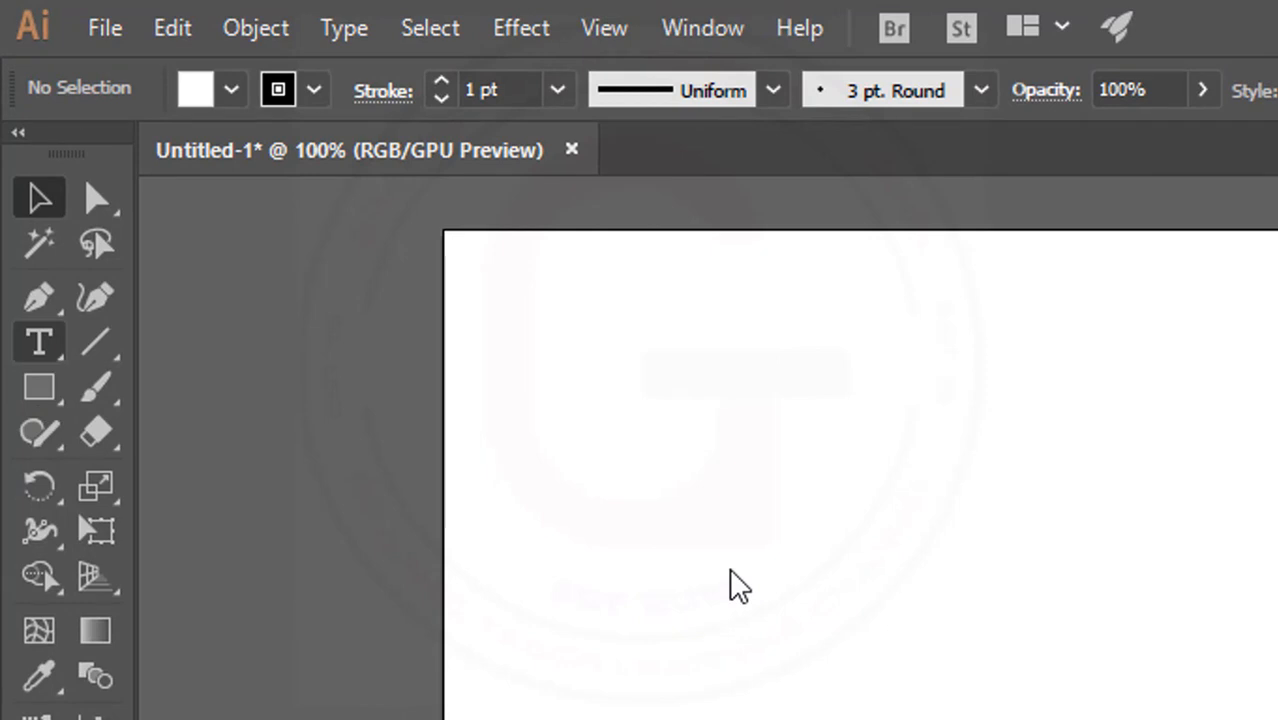
- Place a point text object in the upper part of the artboard and set its font size to 27 pt
key(t)
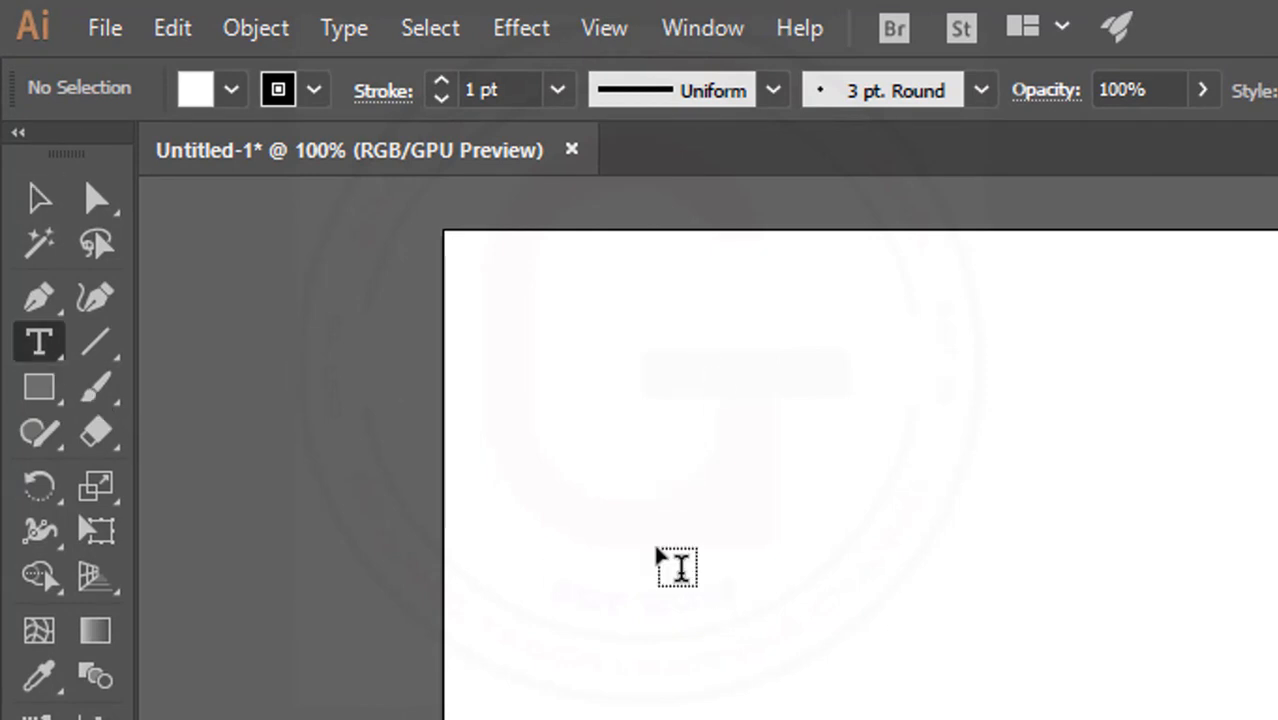
click(658, 551)
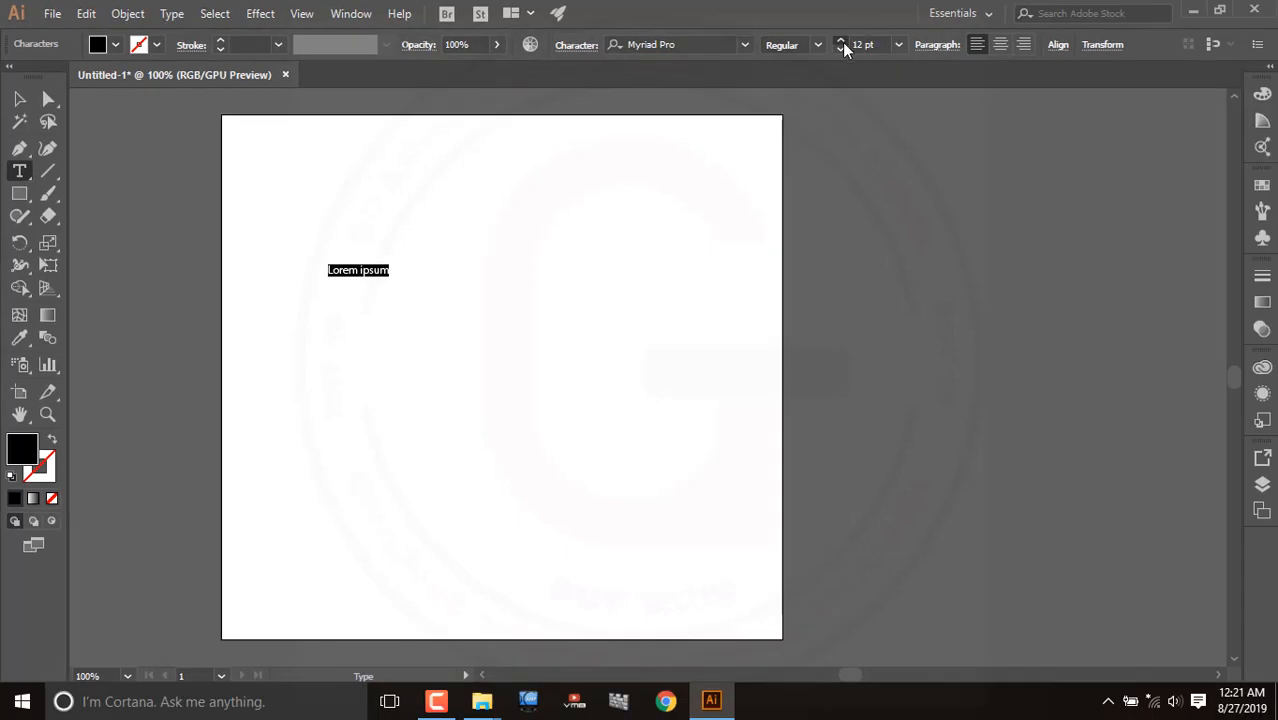
click(842, 42)
click(842, 42)
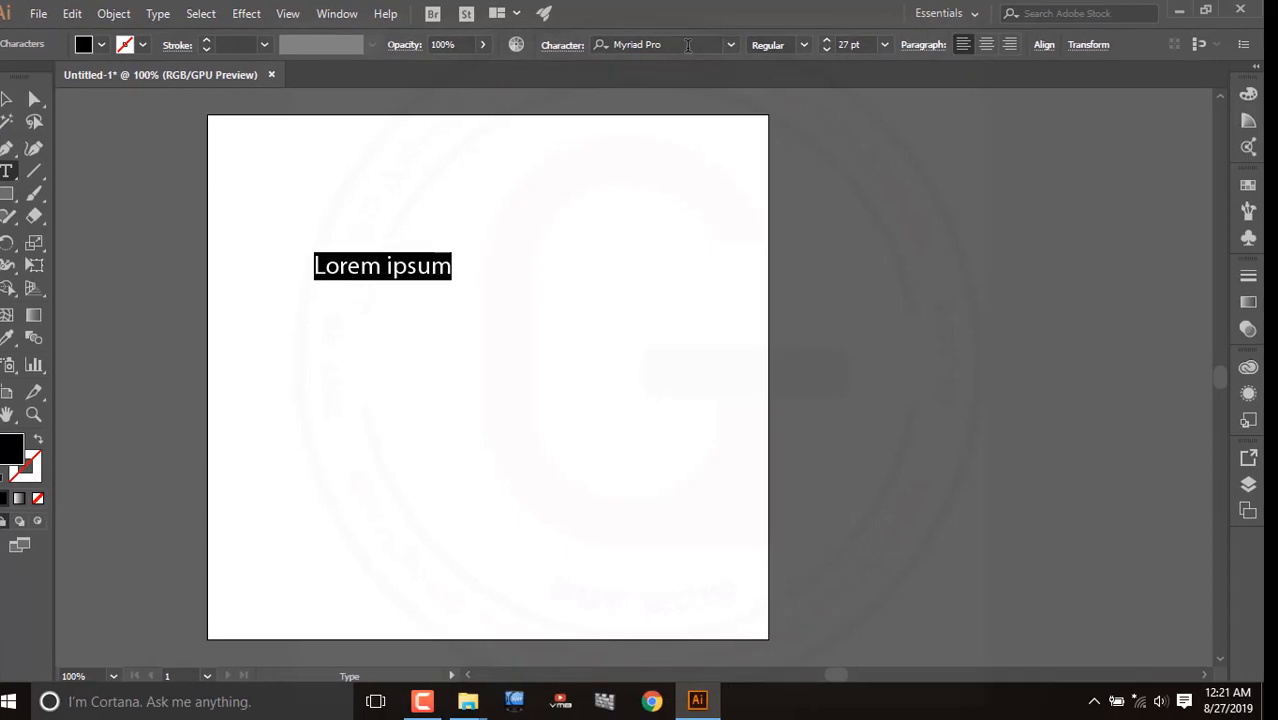
- Set the placeholder text's font to RupshaMJ Bold
click(719, 44)
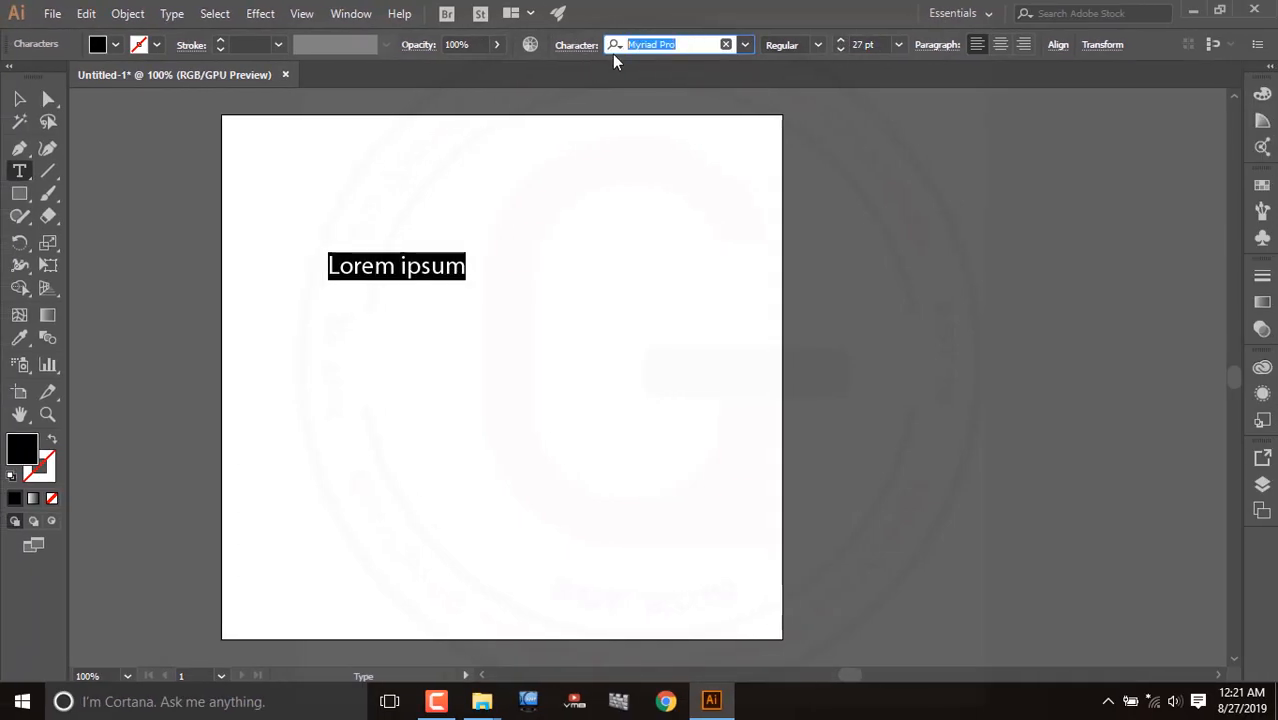
text(r)
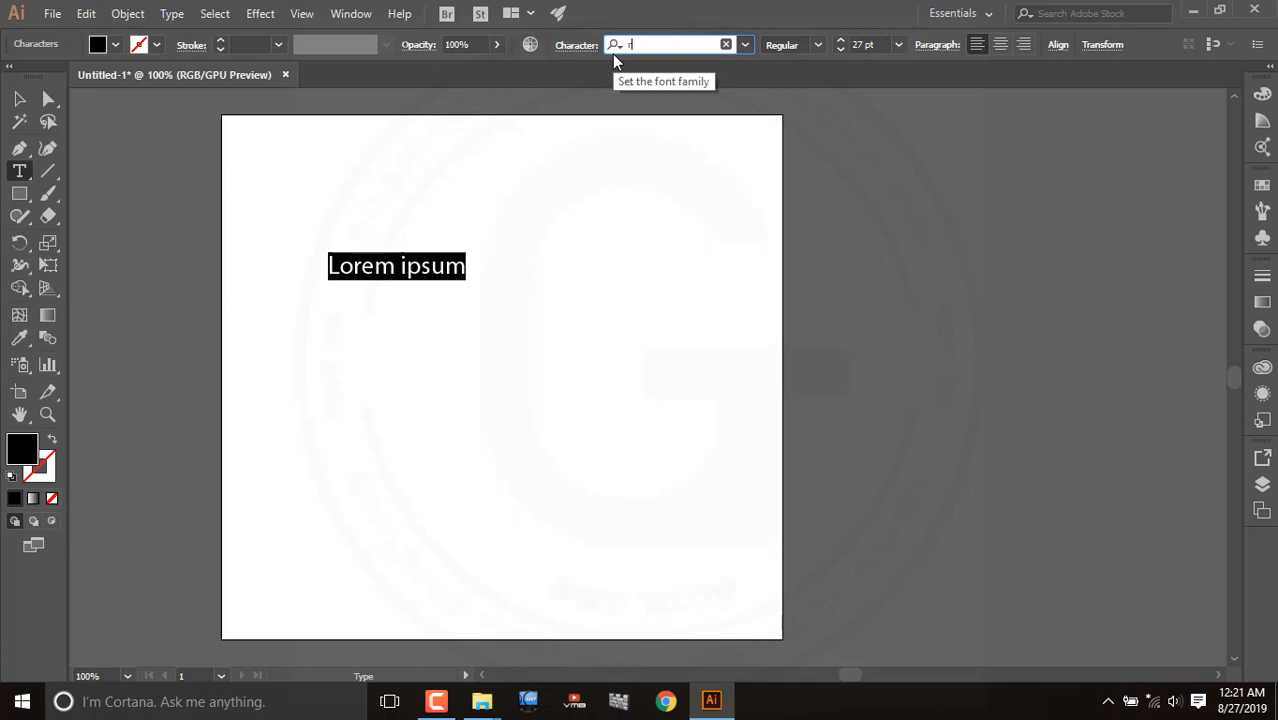
text(up)
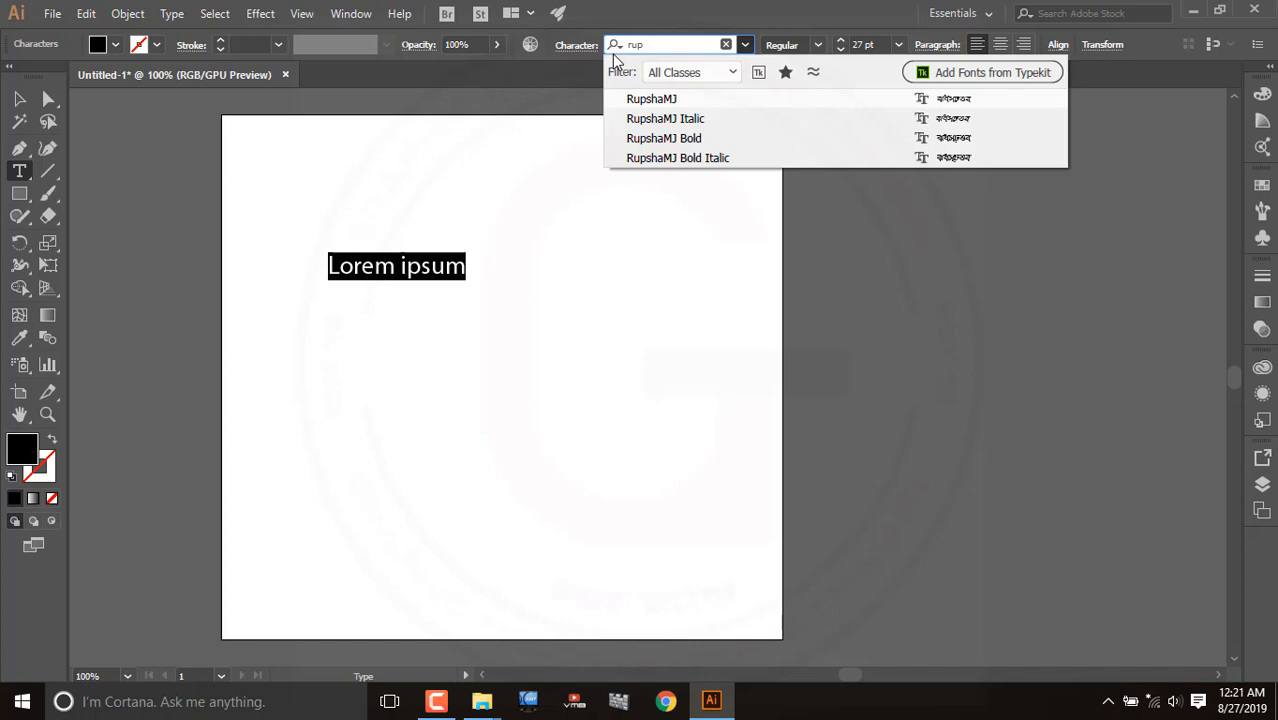
click(685, 138)
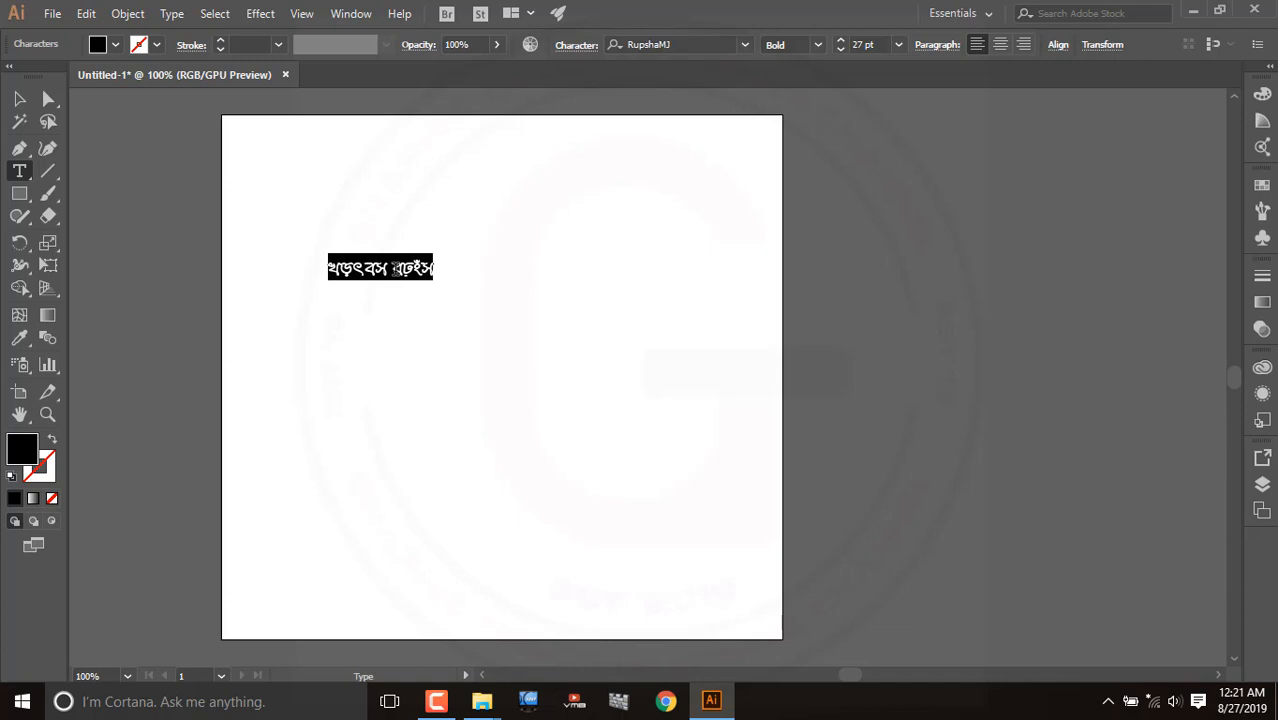
- Replace the whole placeholder text with a few test characters and delete them again, leaving the text object empty
click(416, 266)
drag(436, 268, 328, 246)
click(24, 700)
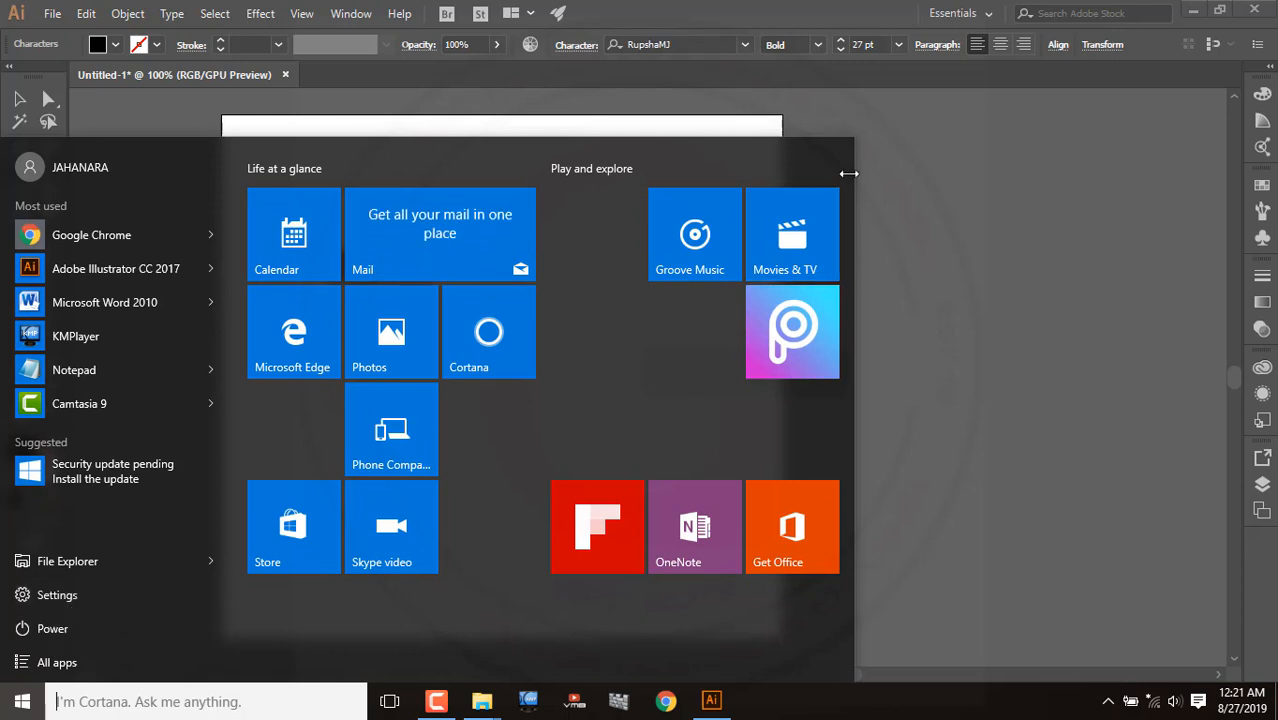
click(763, 127)
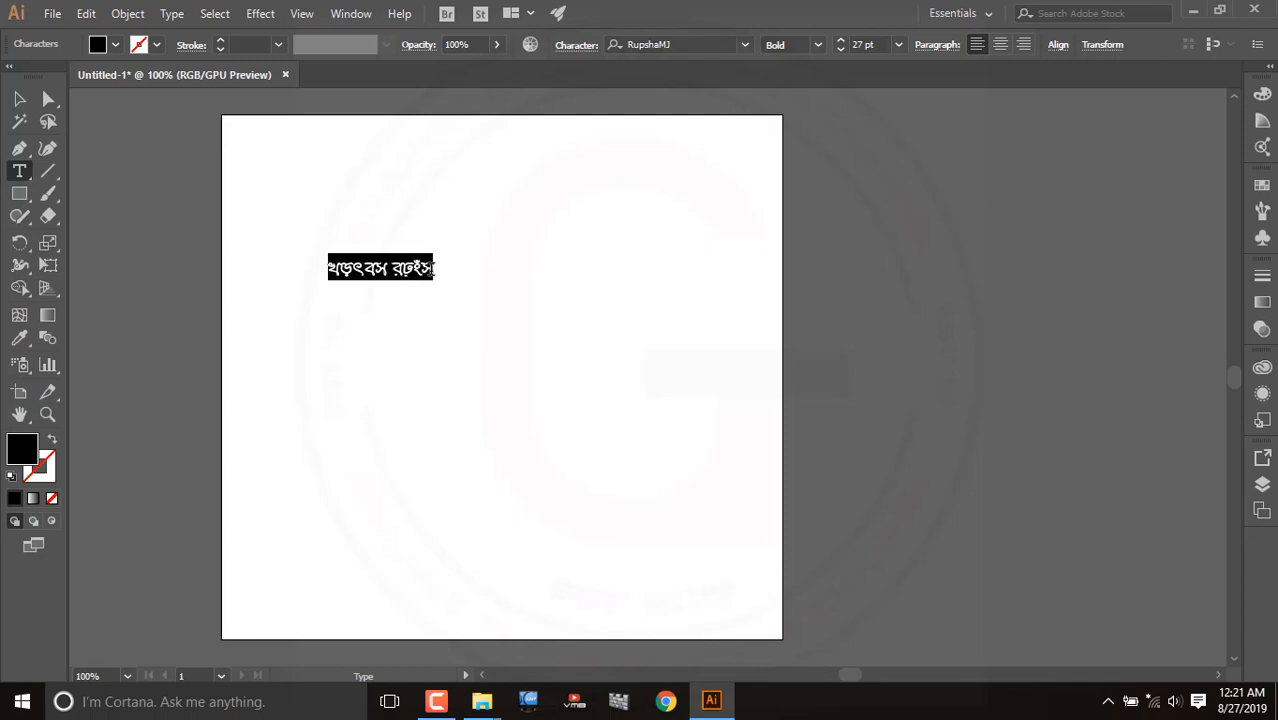
text(বঙঠ)
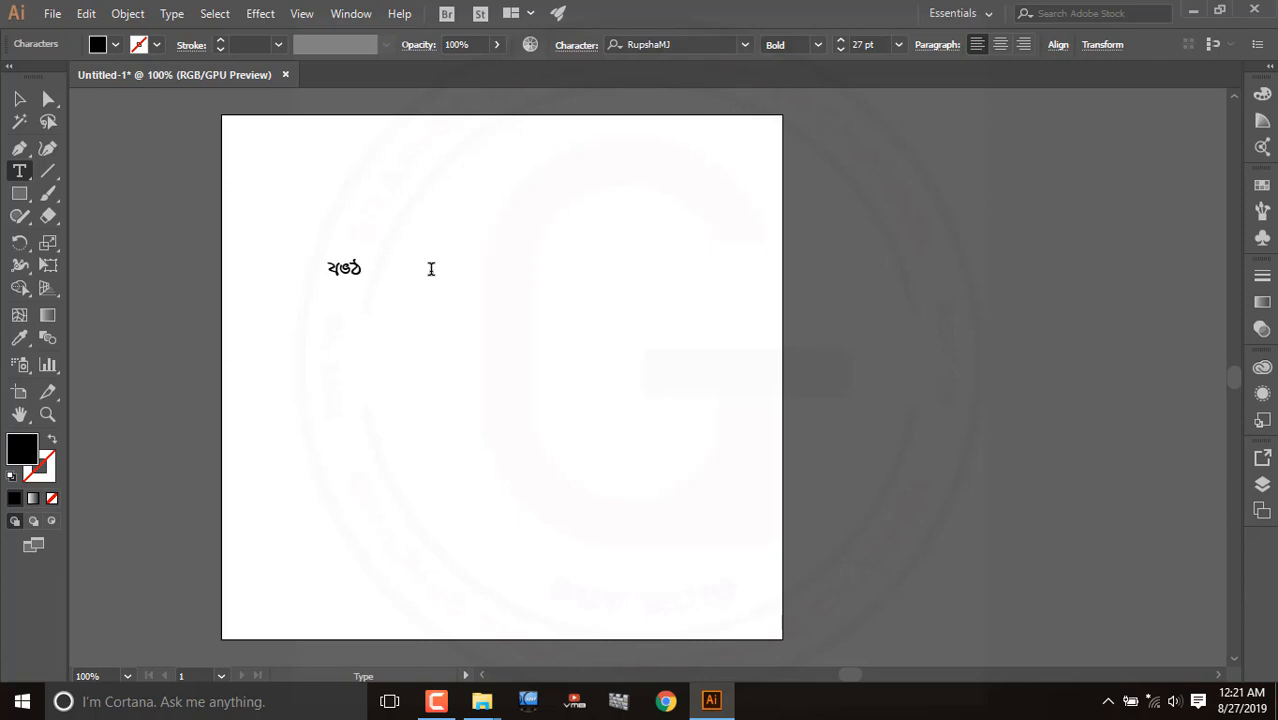
key(BackSpace)
key(BackSpace)
key(BackSpace)
key(BackSpace)
click(22, 701)
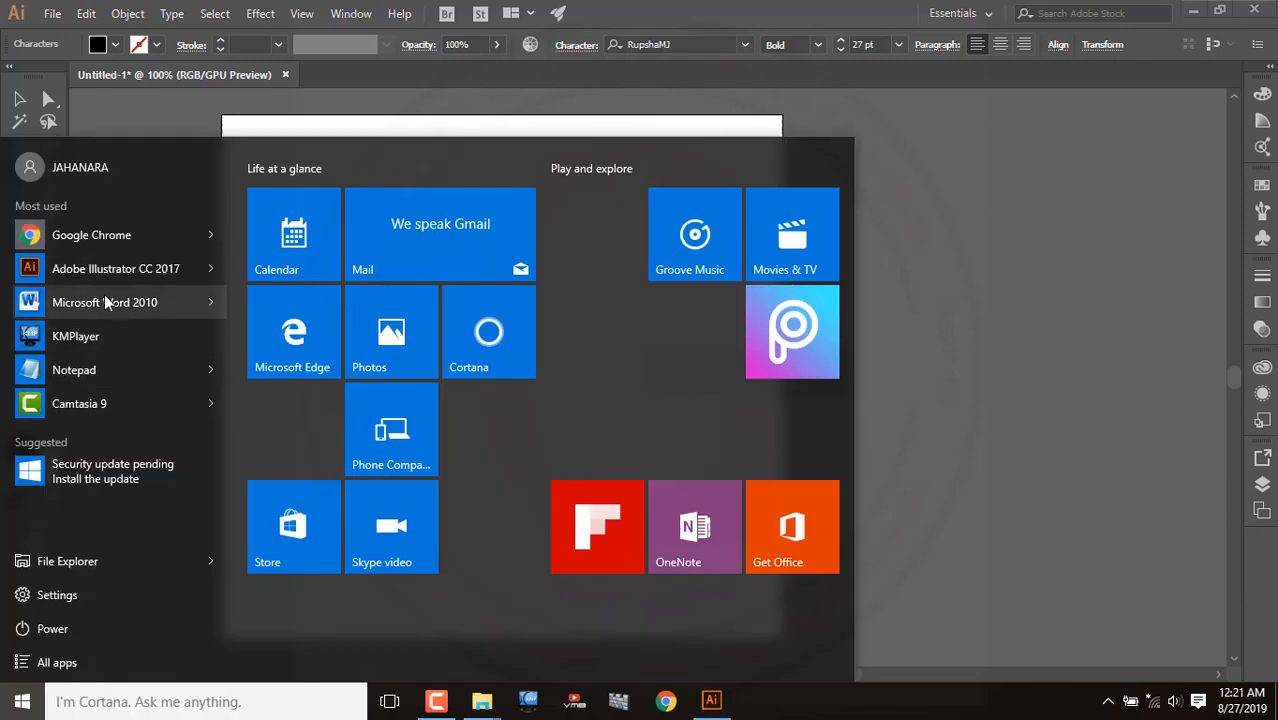
click(45, 660)
scroll(100, 500, down, 1)
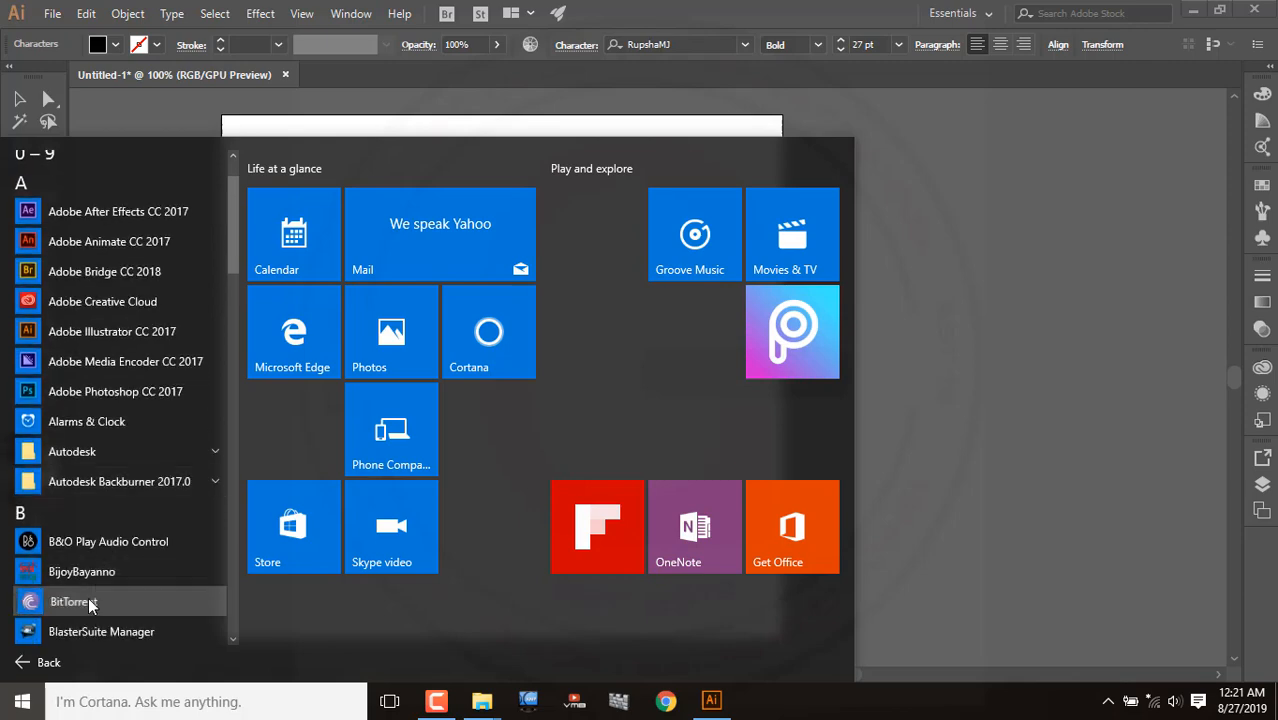
click(100, 600)
- Launch the BijoyBayanno keyboard program from the installed apps and set its layout to Unicode
key(super)
click(45, 660)
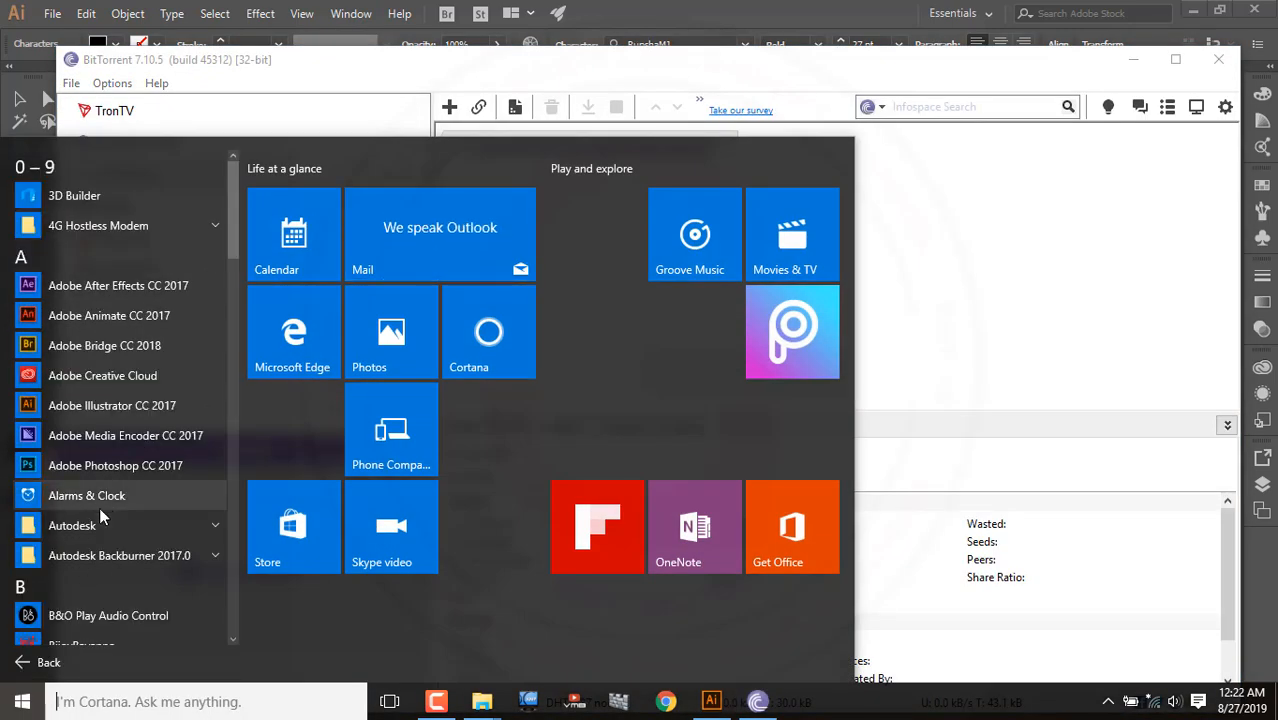
scroll(99, 507, down, 1)
click(65, 572)
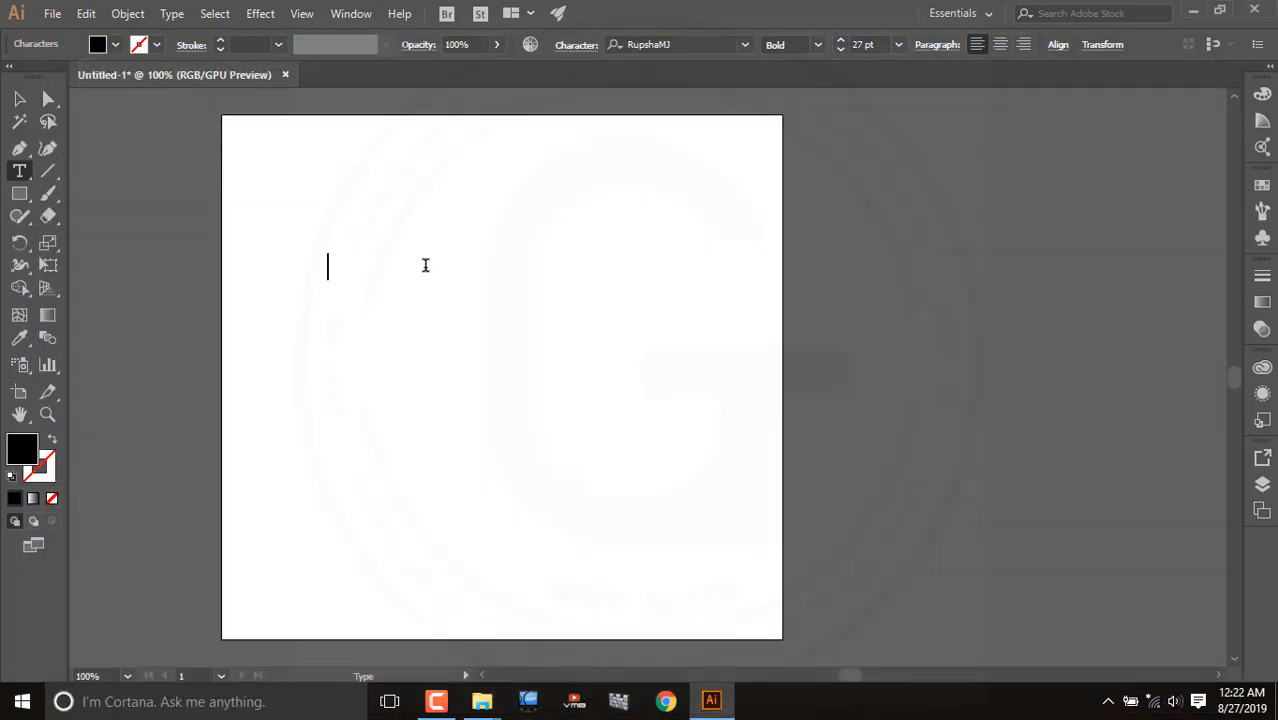
click(22, 701)
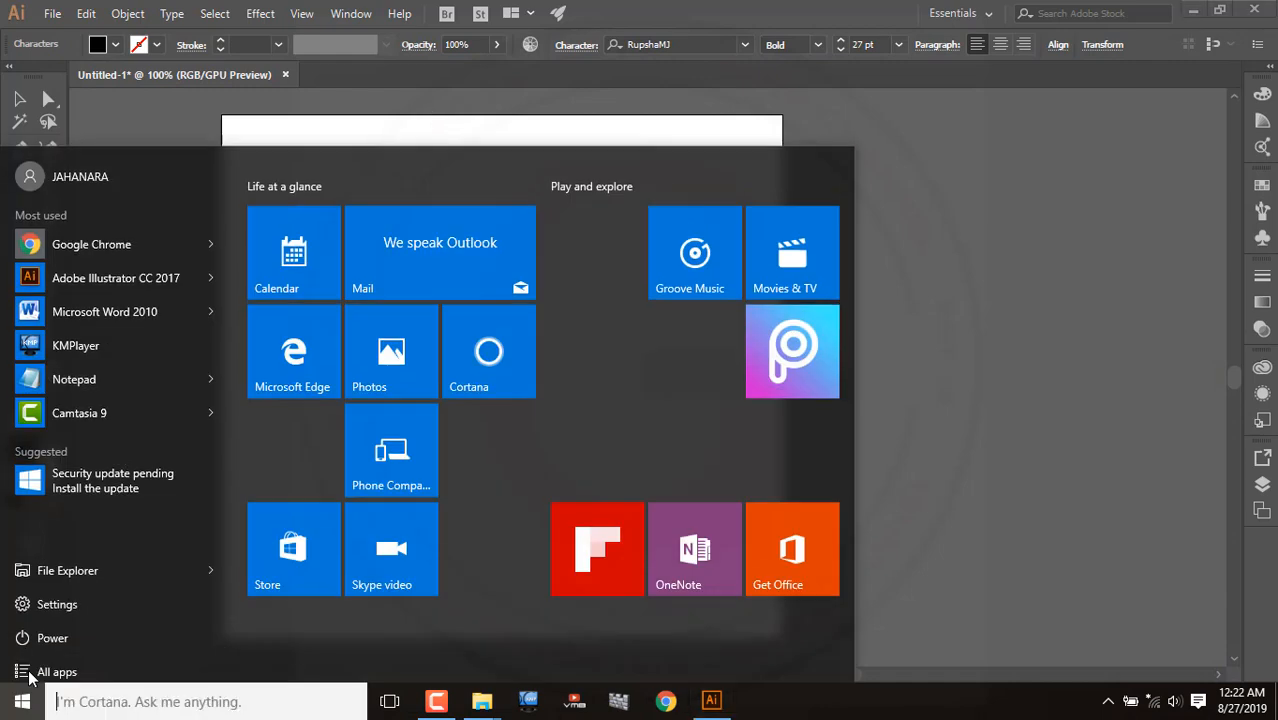
click(45, 664)
click(82, 508)
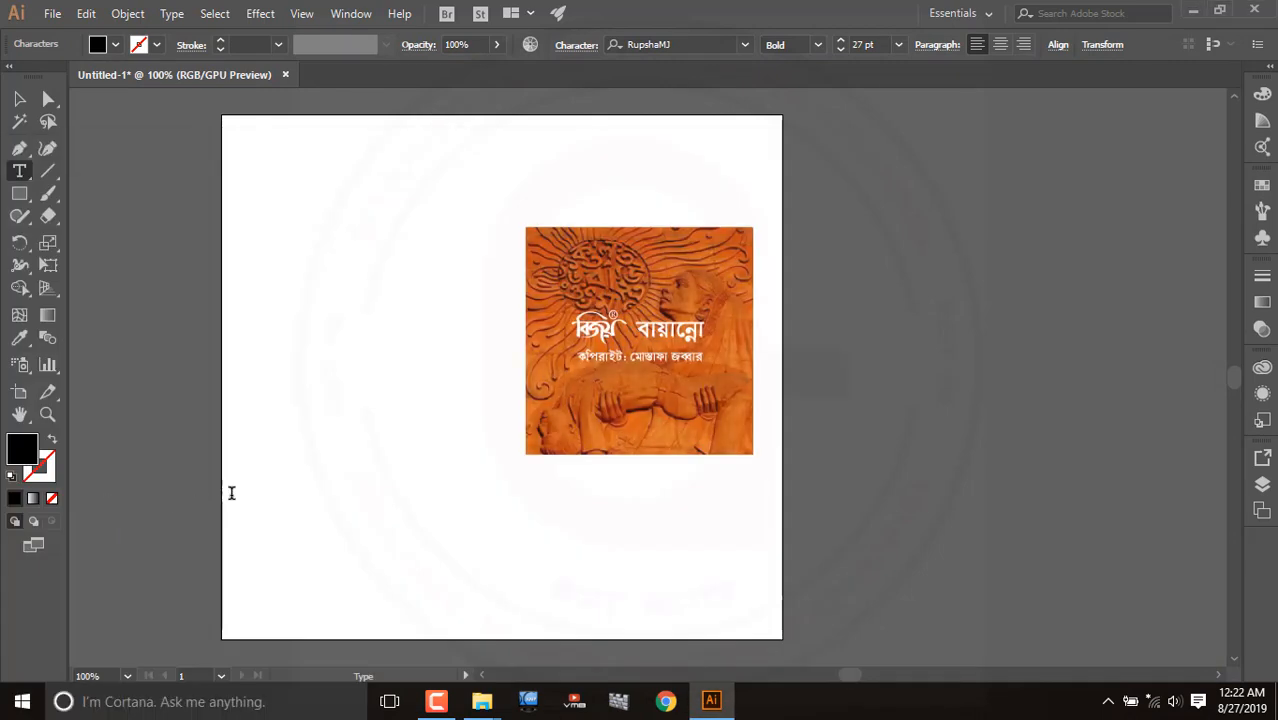
click(237, 13)
click(193, 70)
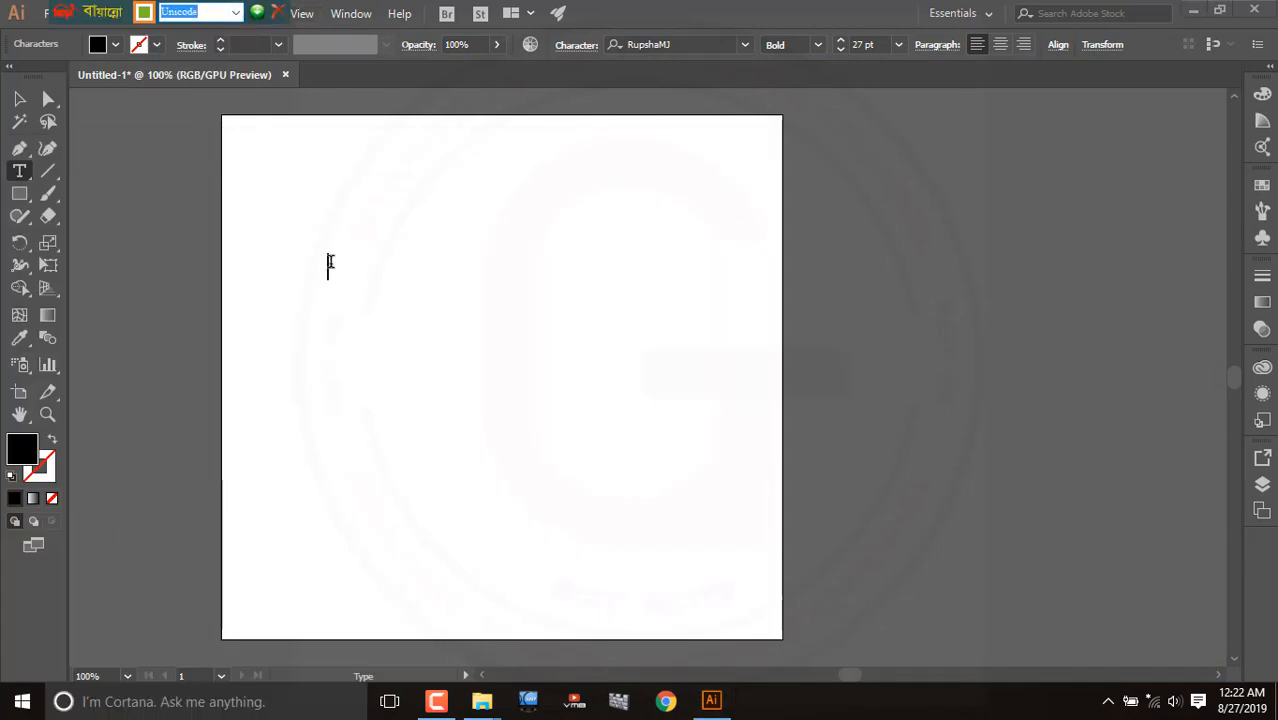
- Enter the Bangla text "আমার সোনার বাংলা" in the empty text object, removing the mistyped characters at its start
click(328, 262)
text(বঅ)
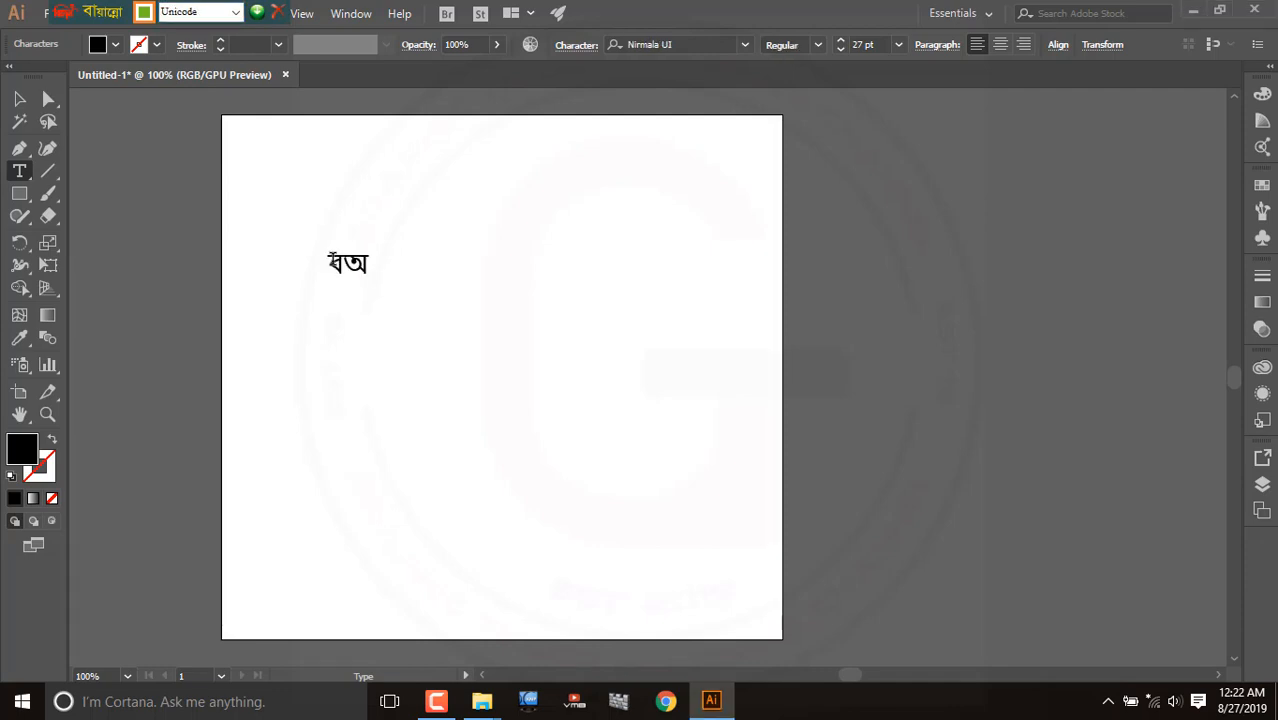
key(BackSpace)
text(া)
key(BackSpace)
key(BackSpace)
text(আমা)
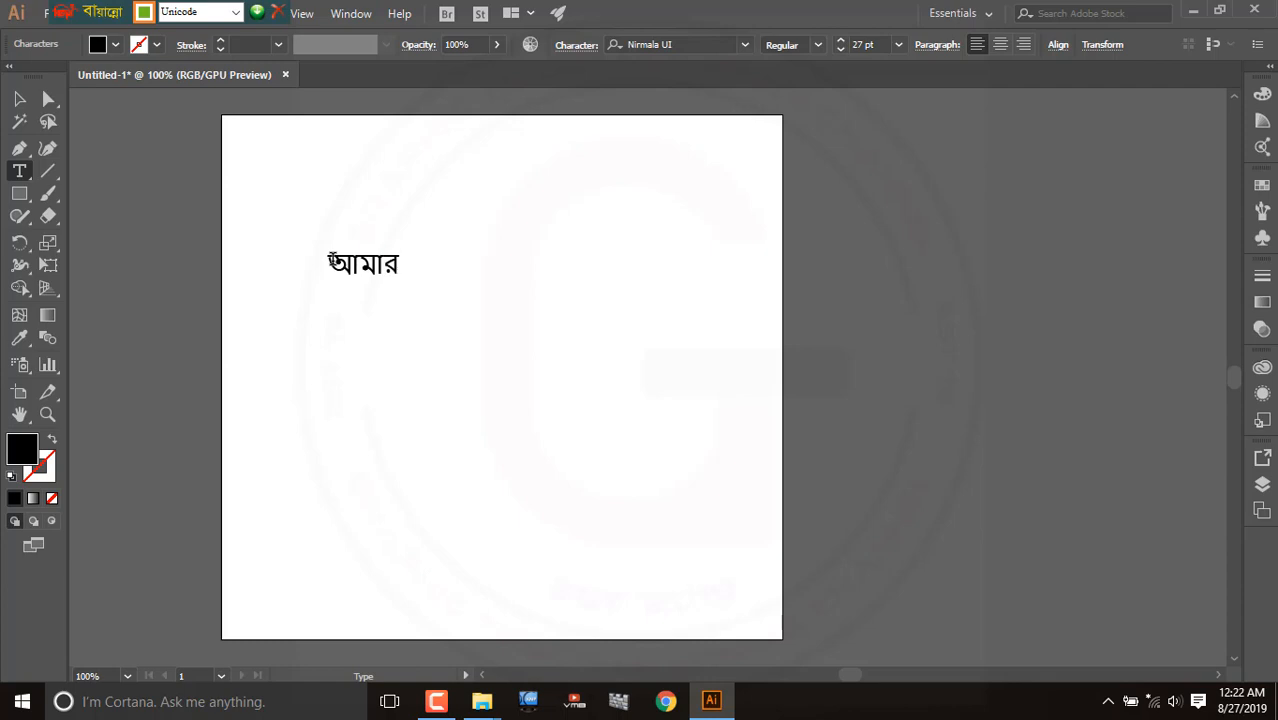
text(র সসোনার)
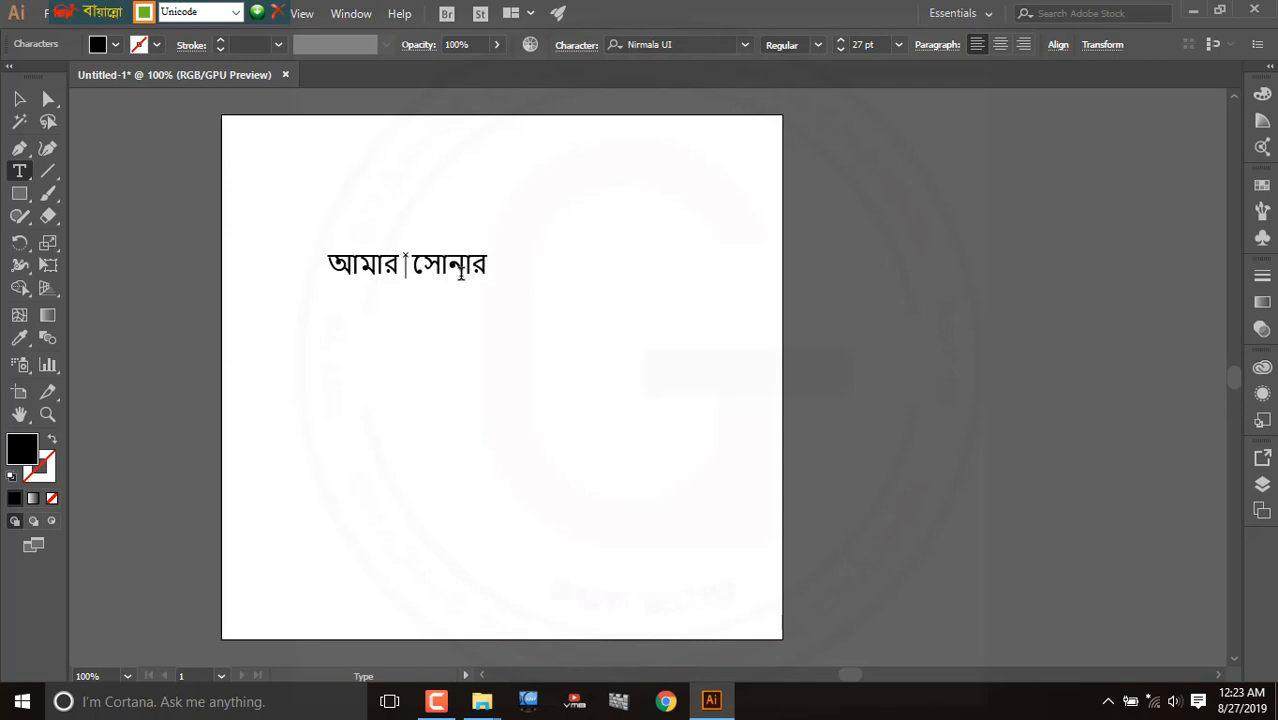
text( বাংলা)
- Select the whole Bangla line for a font change and switch the Bijoy keyboard layout to English
key(ctrl+a)
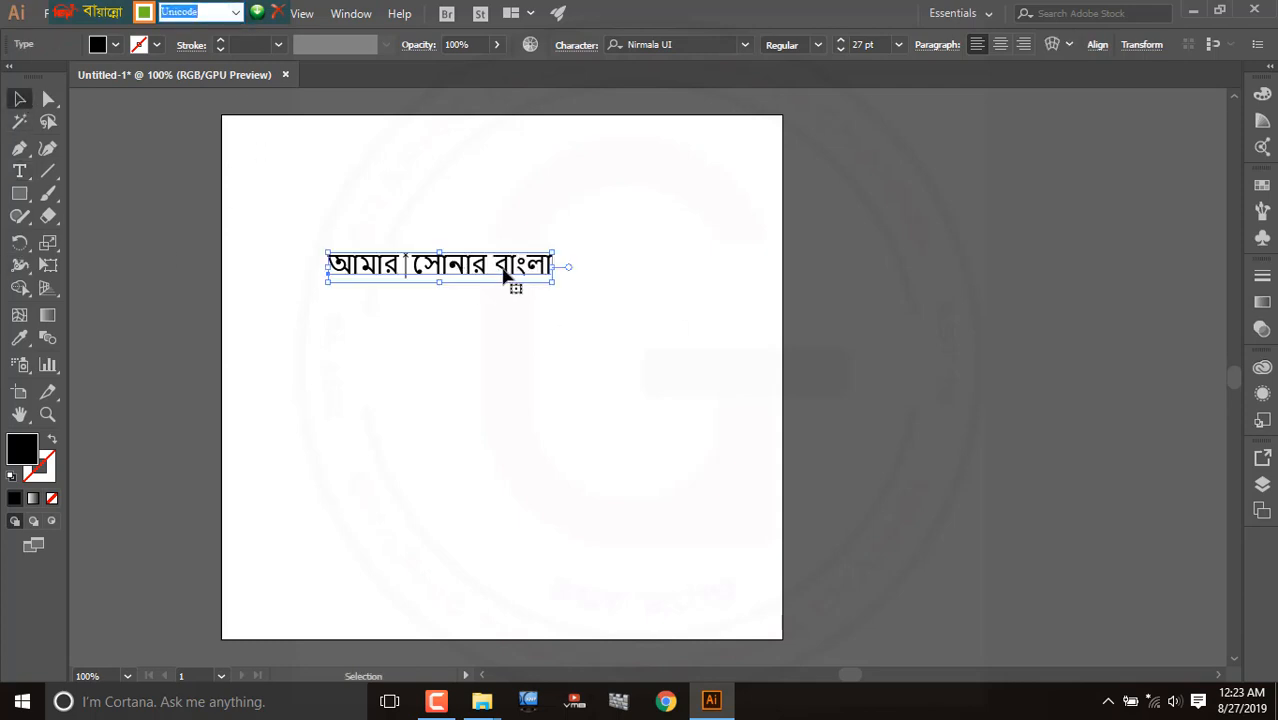
drag(692, 42, 582, 54)
text(ুজট)
key(BackSpace)
key(BackSpace)
key(BackSpace)
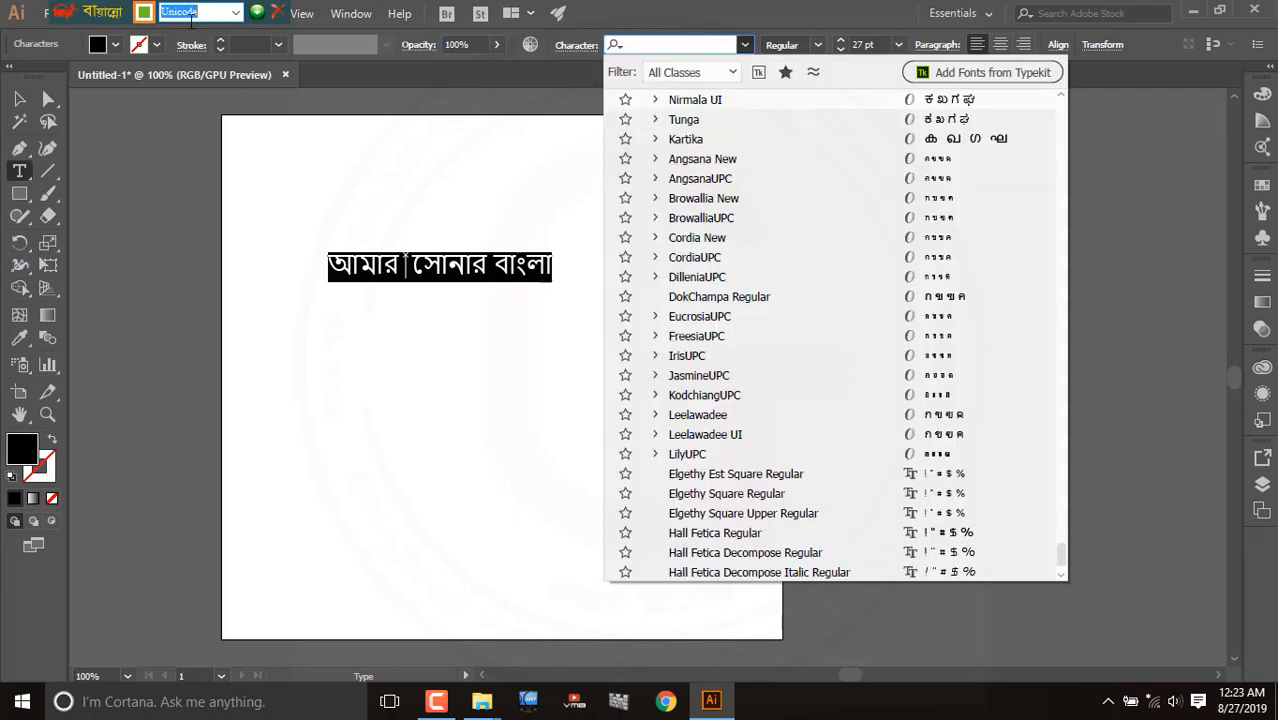
click(236, 13)
click(197, 32)
- Search the fonts for "rup" and try to apply RupshaMJ to the selected Bangla line
click(690, 45)
text(rup)
click(649, 102)
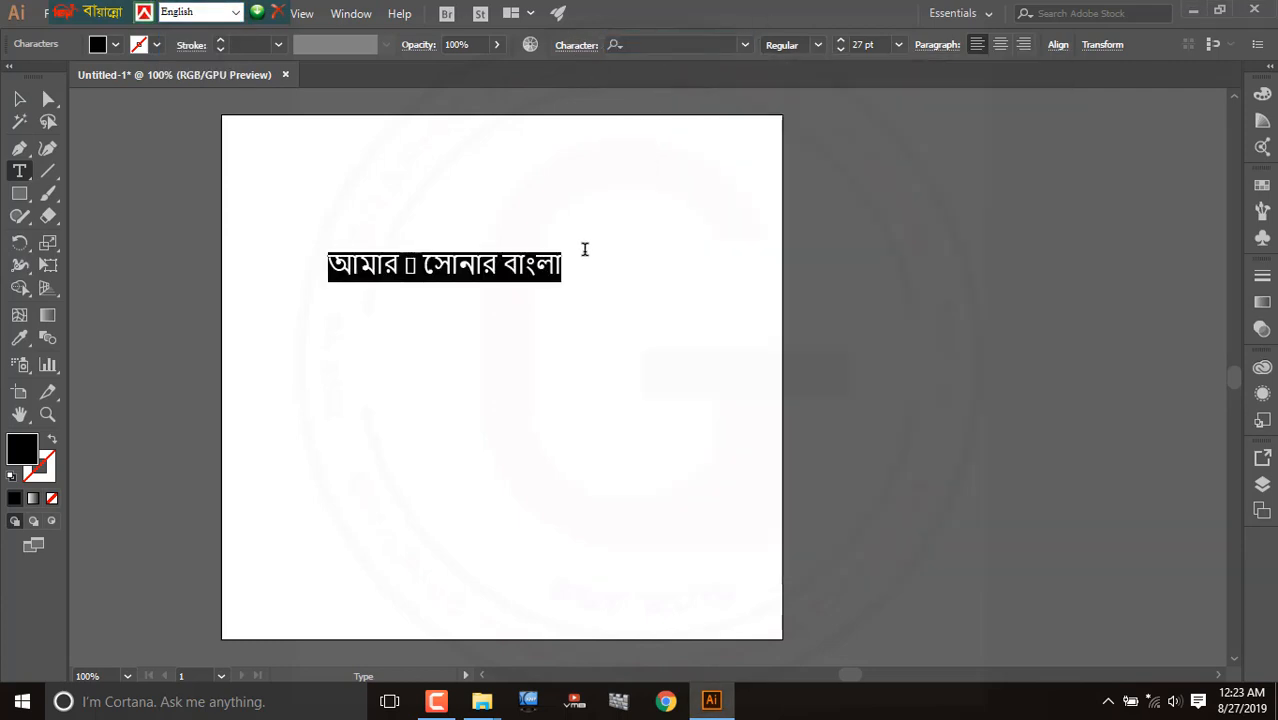
- Reselect the whole Bangla line and browse the font list, previewing different fonts on it
click(20, 100)
double_click(521, 271)
key(ctrl+a)
click(745, 45)
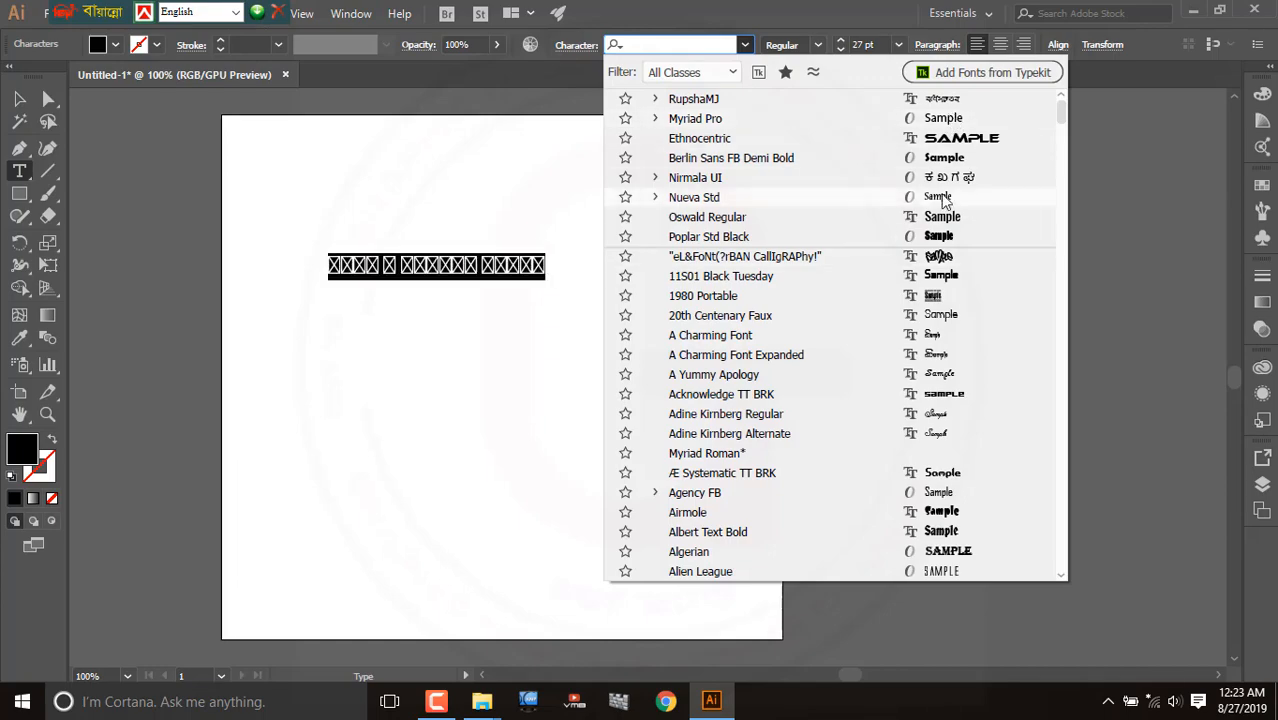
scroll(948, 215, down, 8)
scroll(953, 330, down, 20)
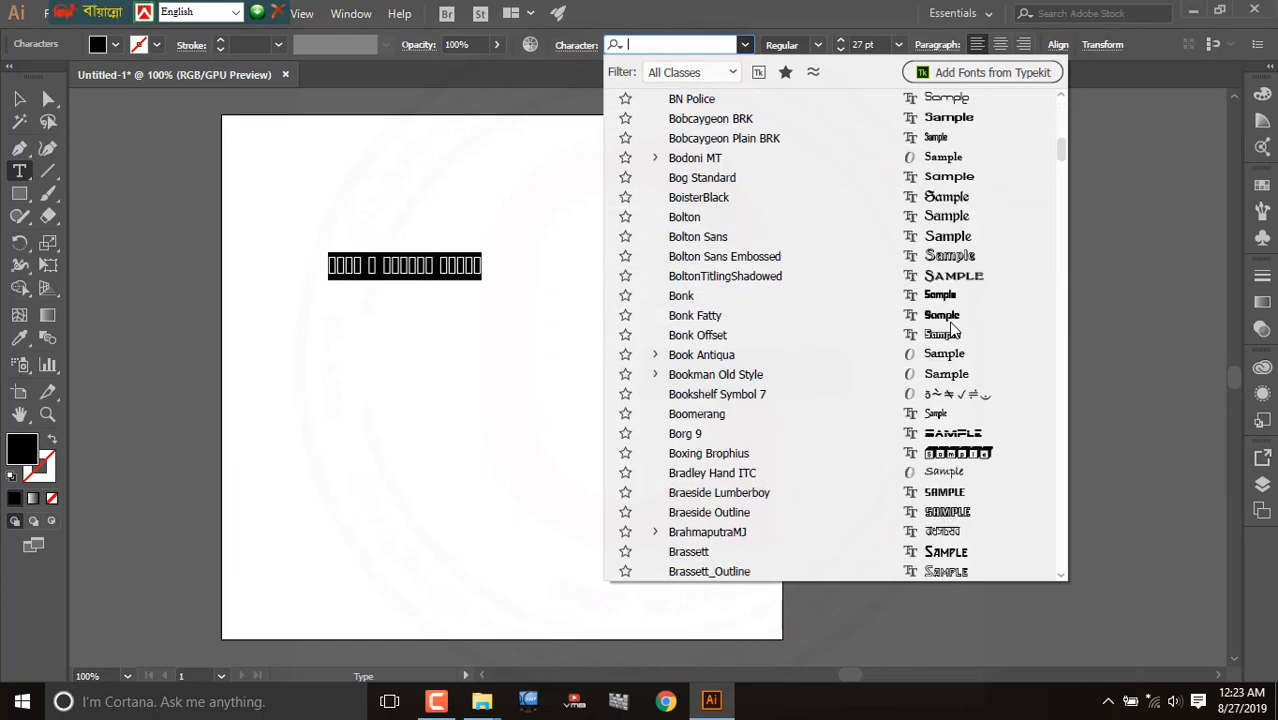
scroll(965, 418, down, 10)
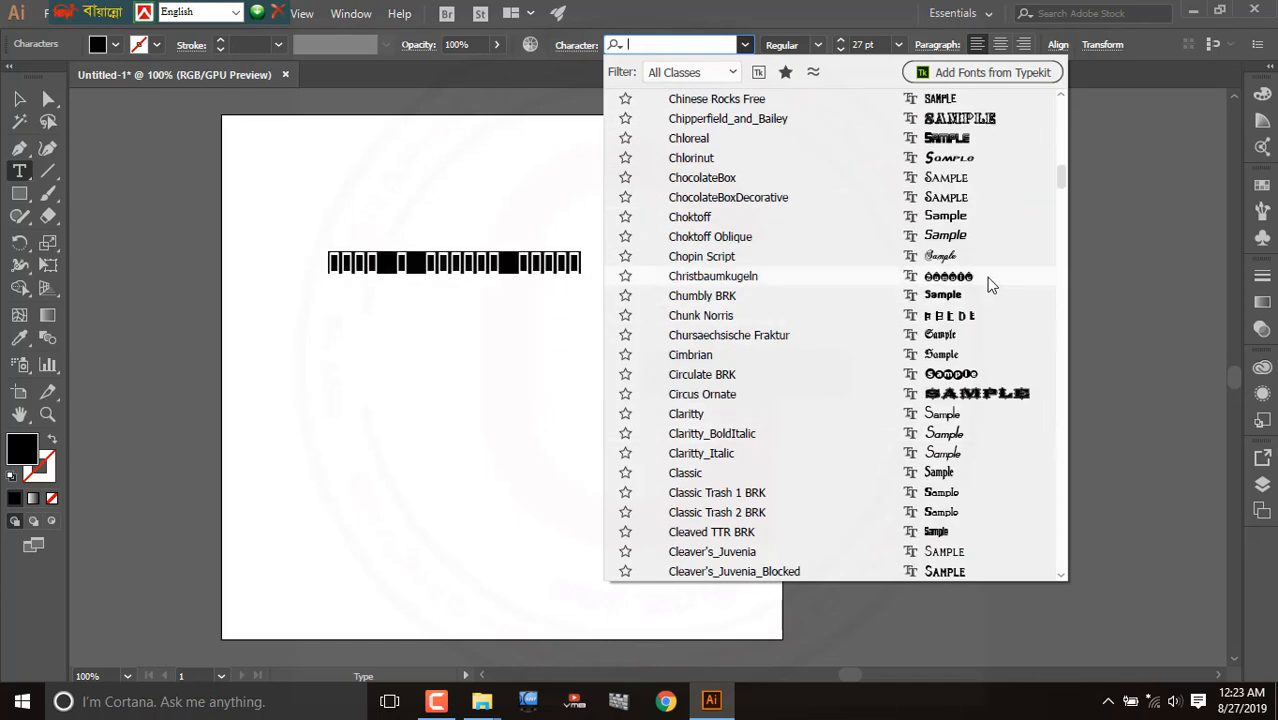
scroll(988, 284, down, 8)
scroll(988, 284, down, 15)
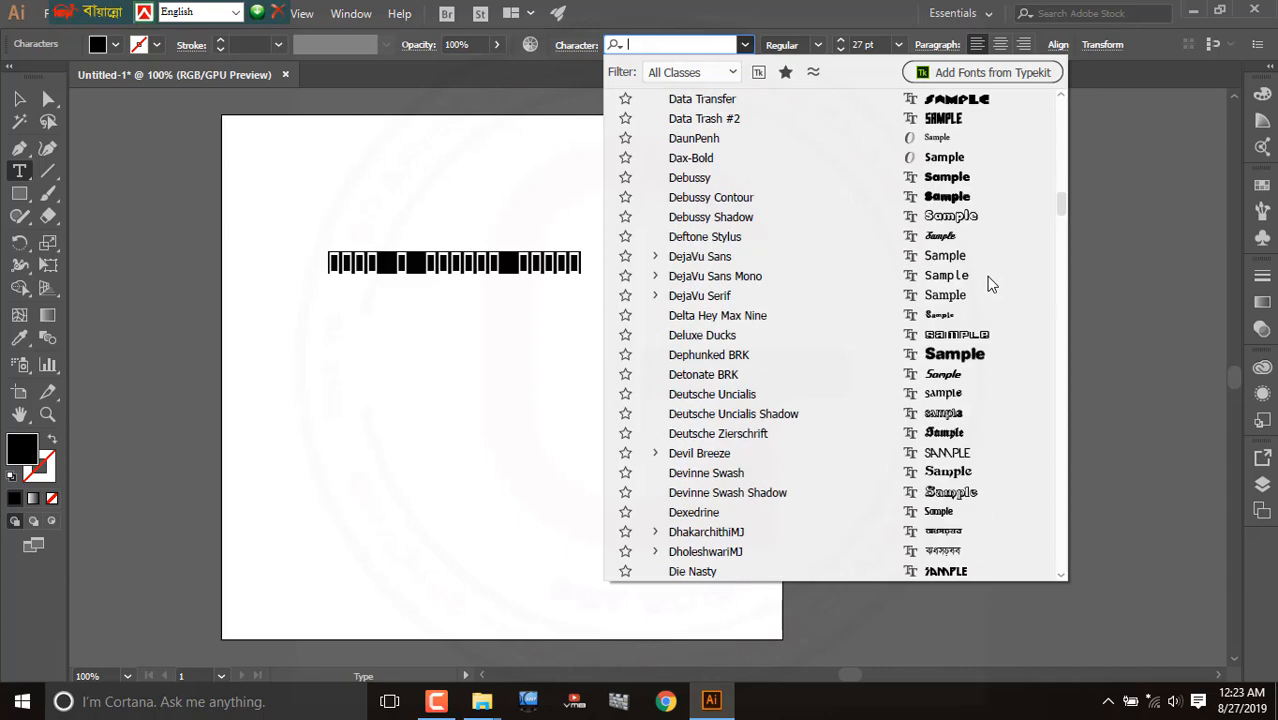
scroll(988, 284, down, 5)
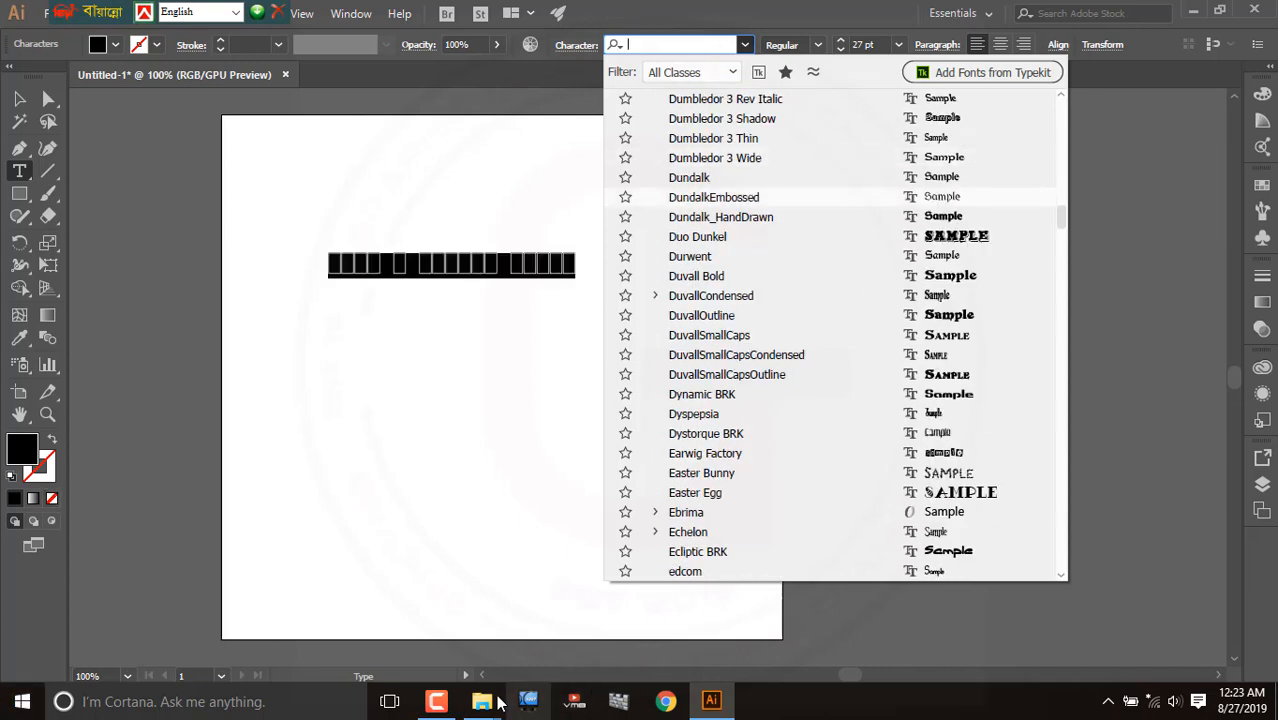
- Switch to File Explorer, view the Avro Keyboard 5.5.0 installer in the Softer folder, and return to Illustrator
click(481, 701)
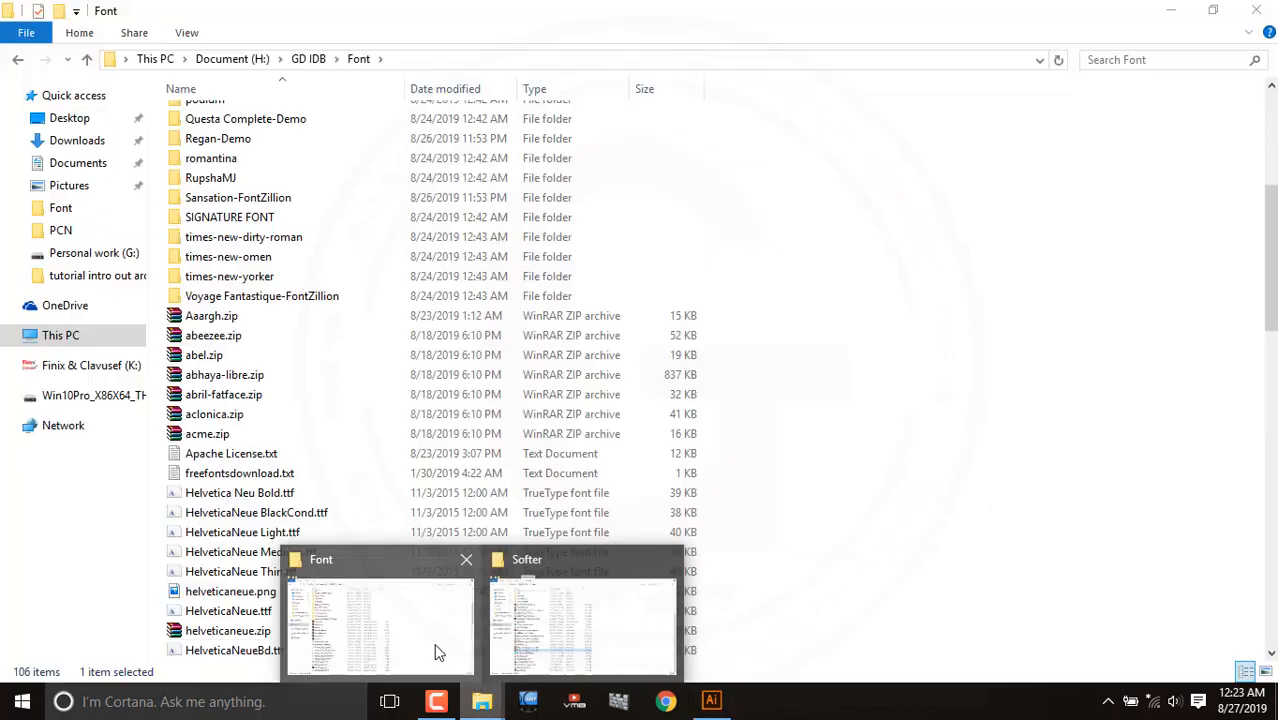
click(434, 650)
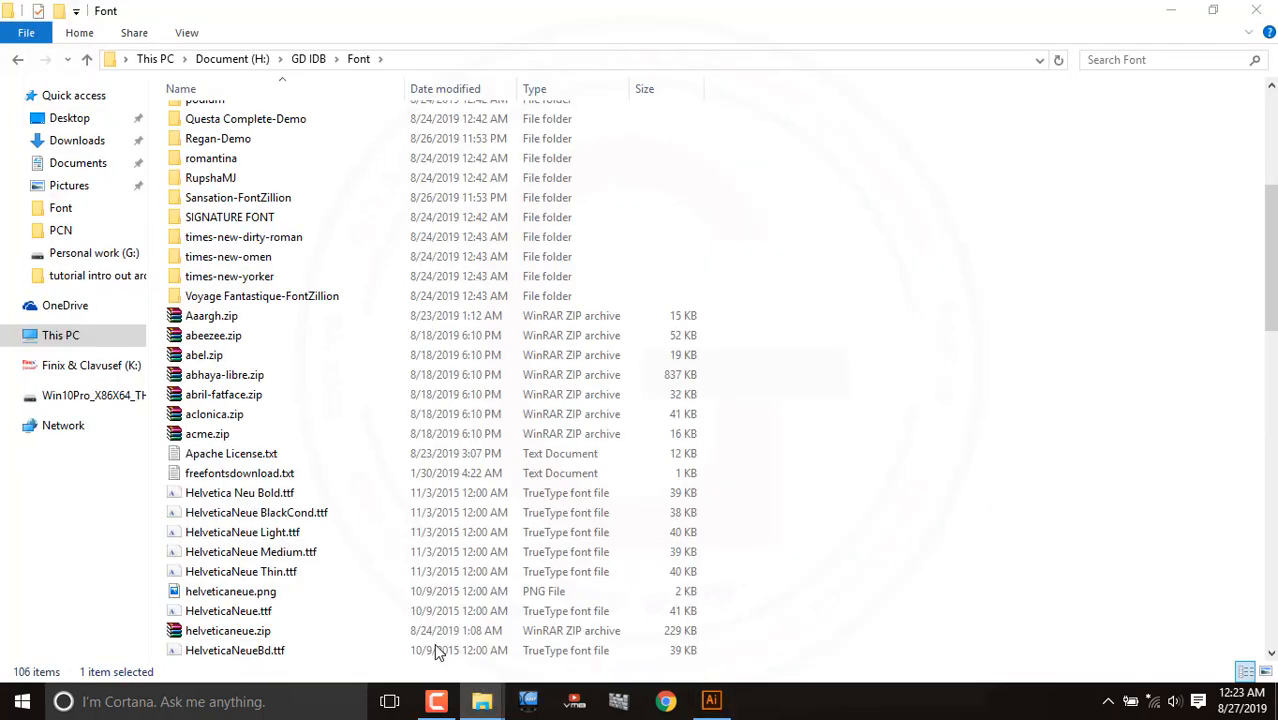
click(548, 640)
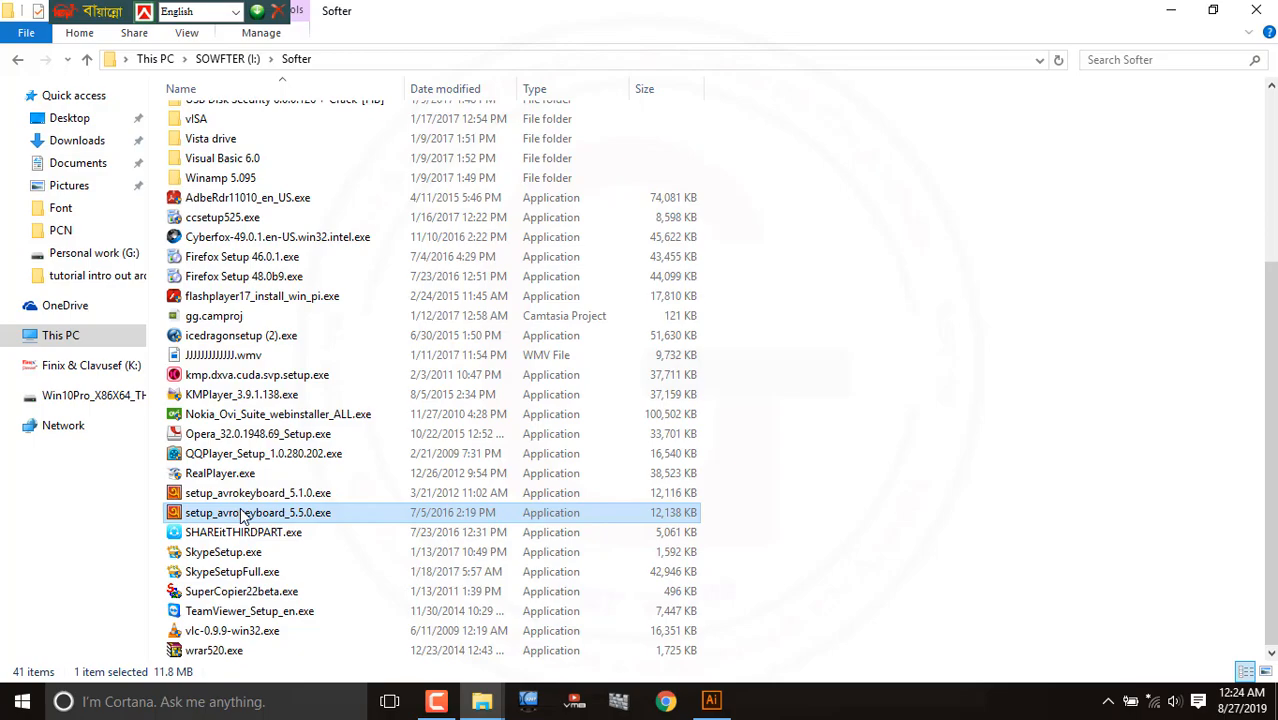
key(alt+Tab)
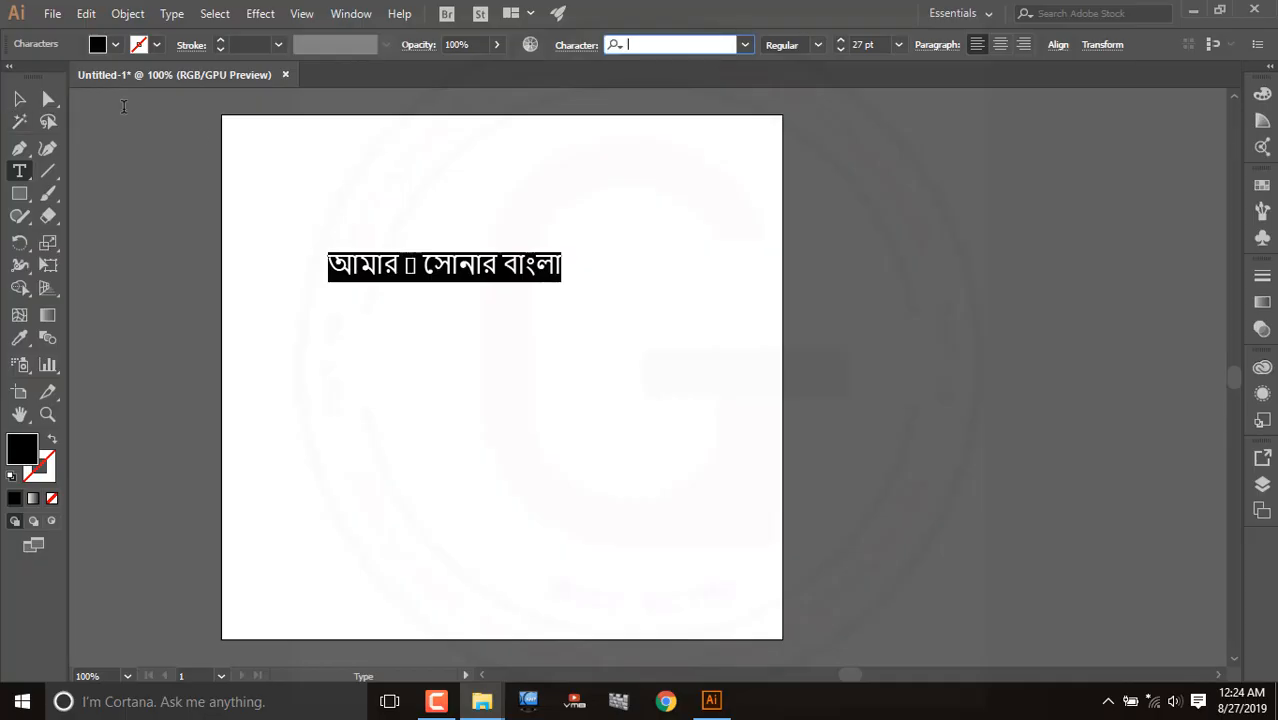
- Finish editing the text, launch Avro Keyboard from the desktop, and switch back to Illustrator
click(19, 99)
click(1193, 9)
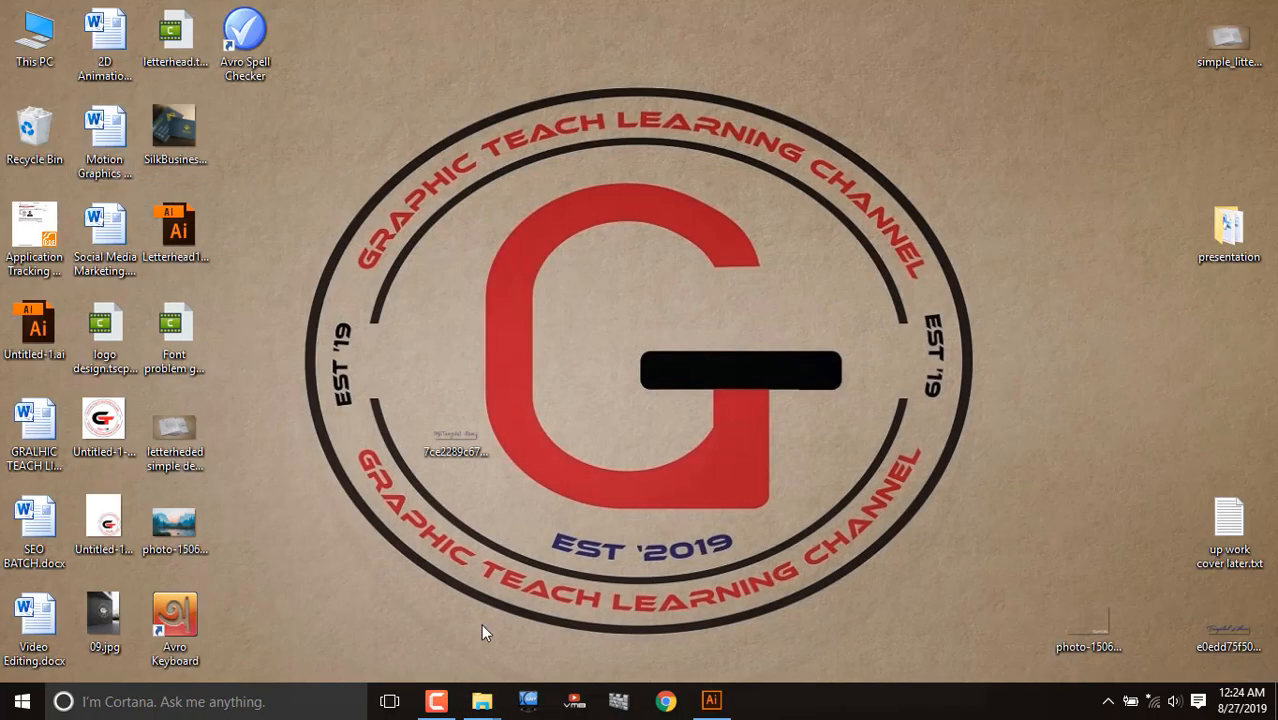
double_click(175, 615)
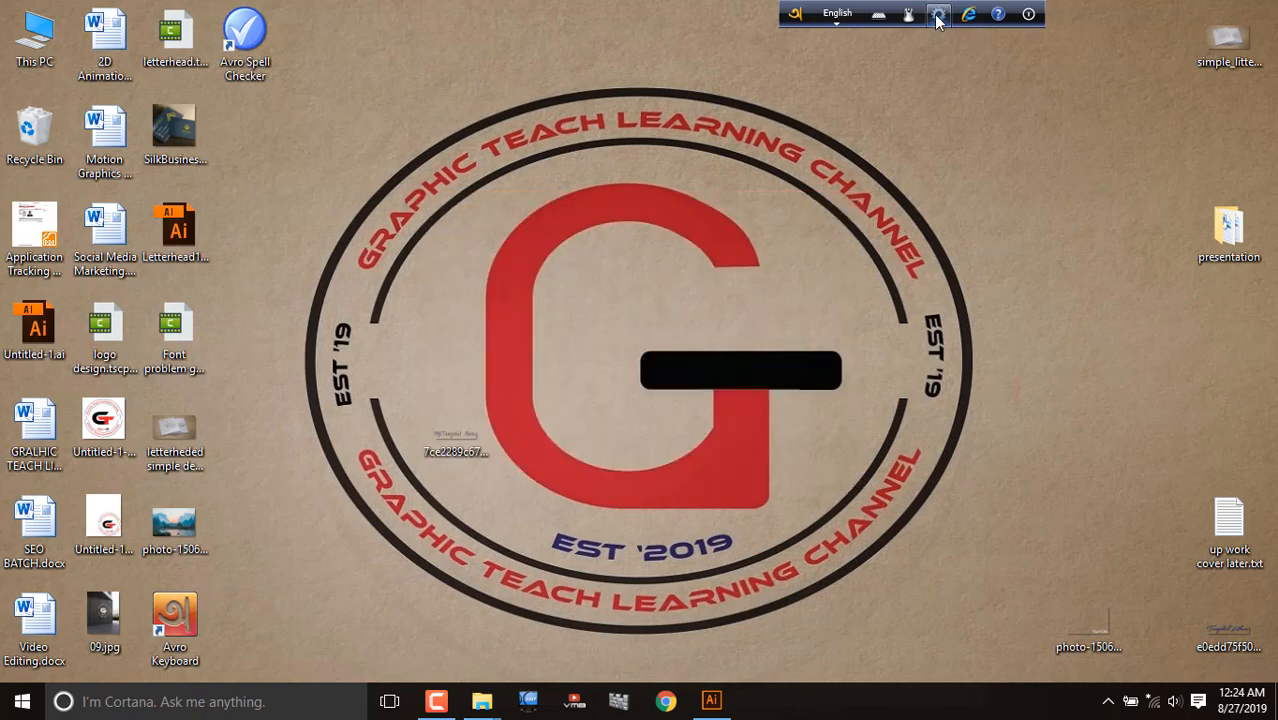
click(712, 701)
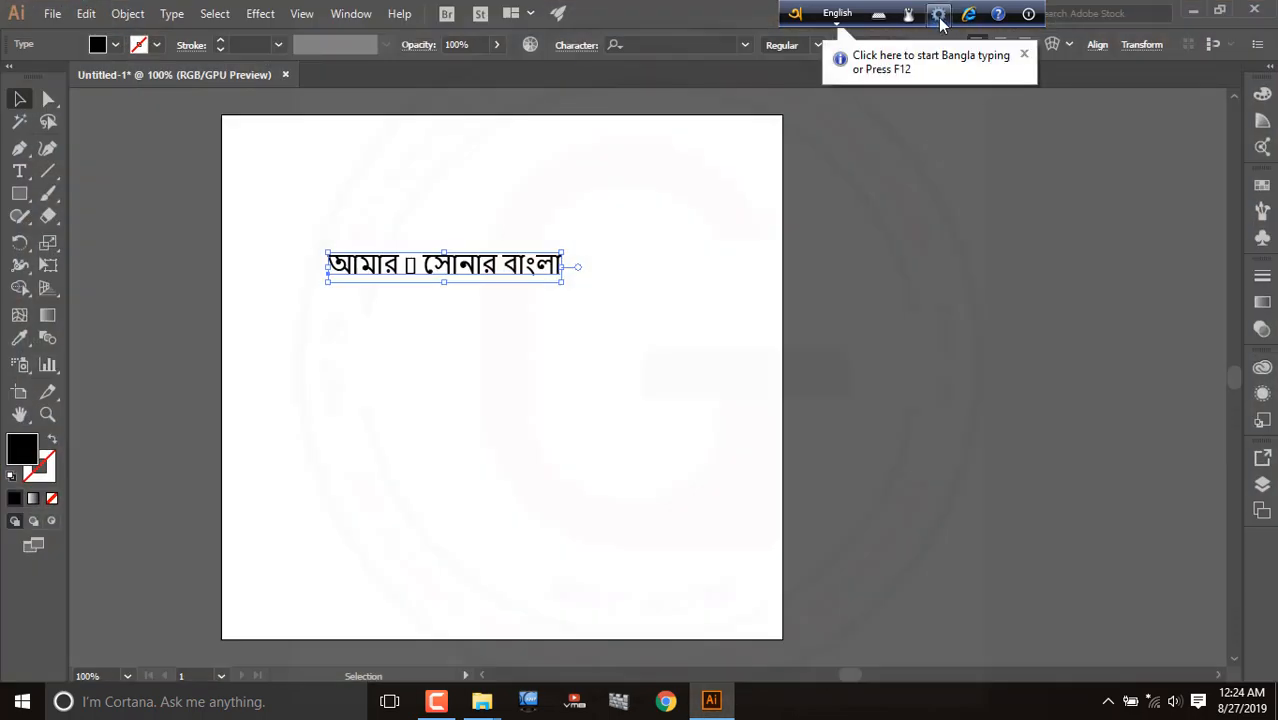
- Set Avro Keyboard to output as ANSI and accept using ANSI anyway
click(939, 15)
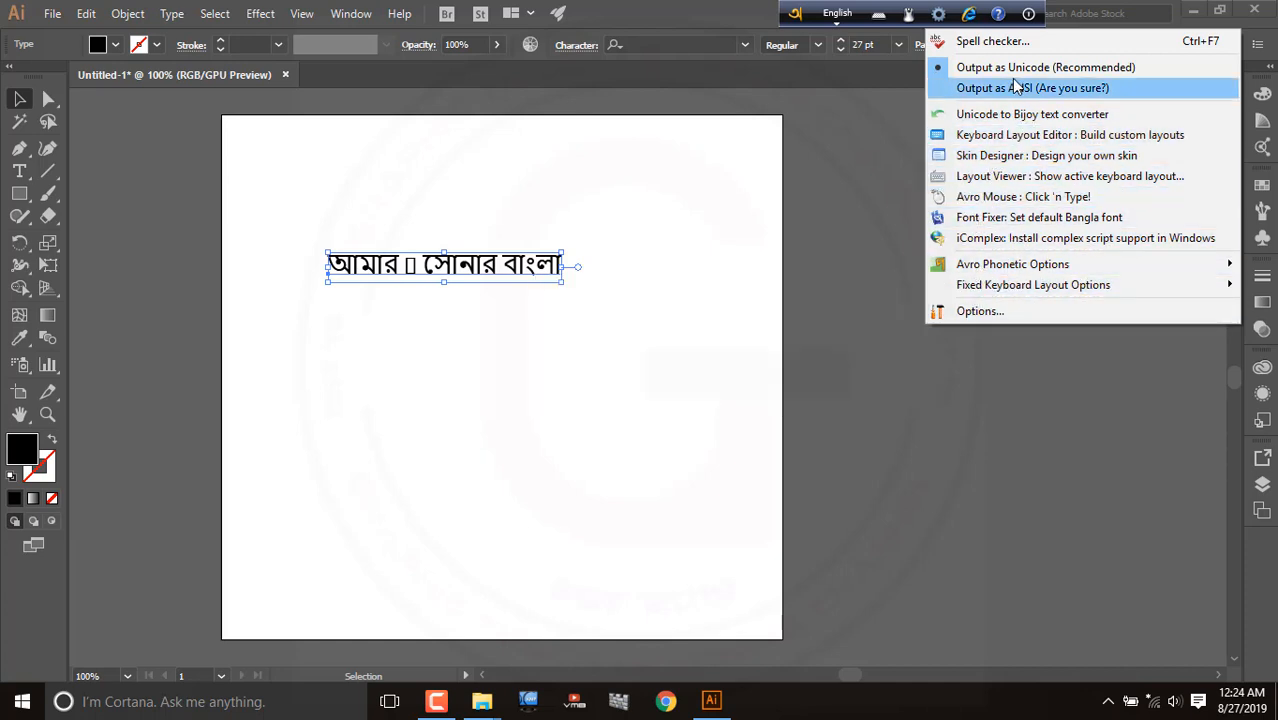
right_click(1027, 18)
click(939, 15)
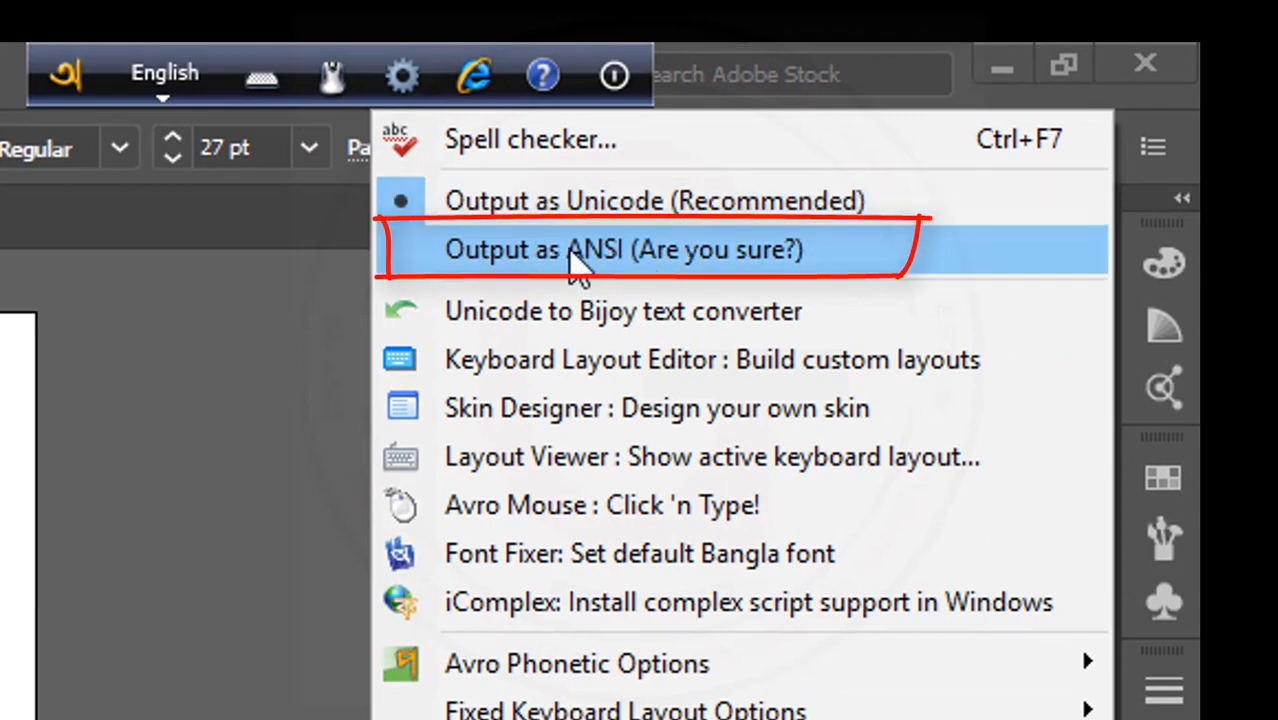
click(522, 256)
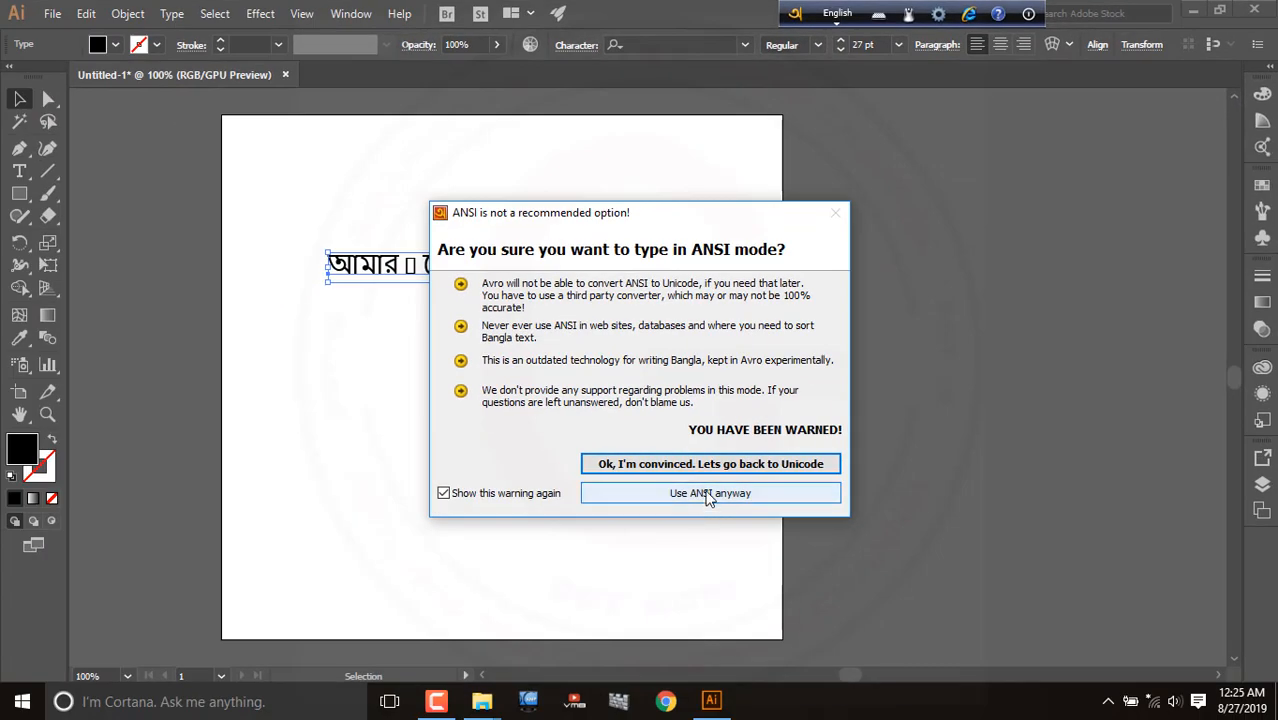
click(478, 684)
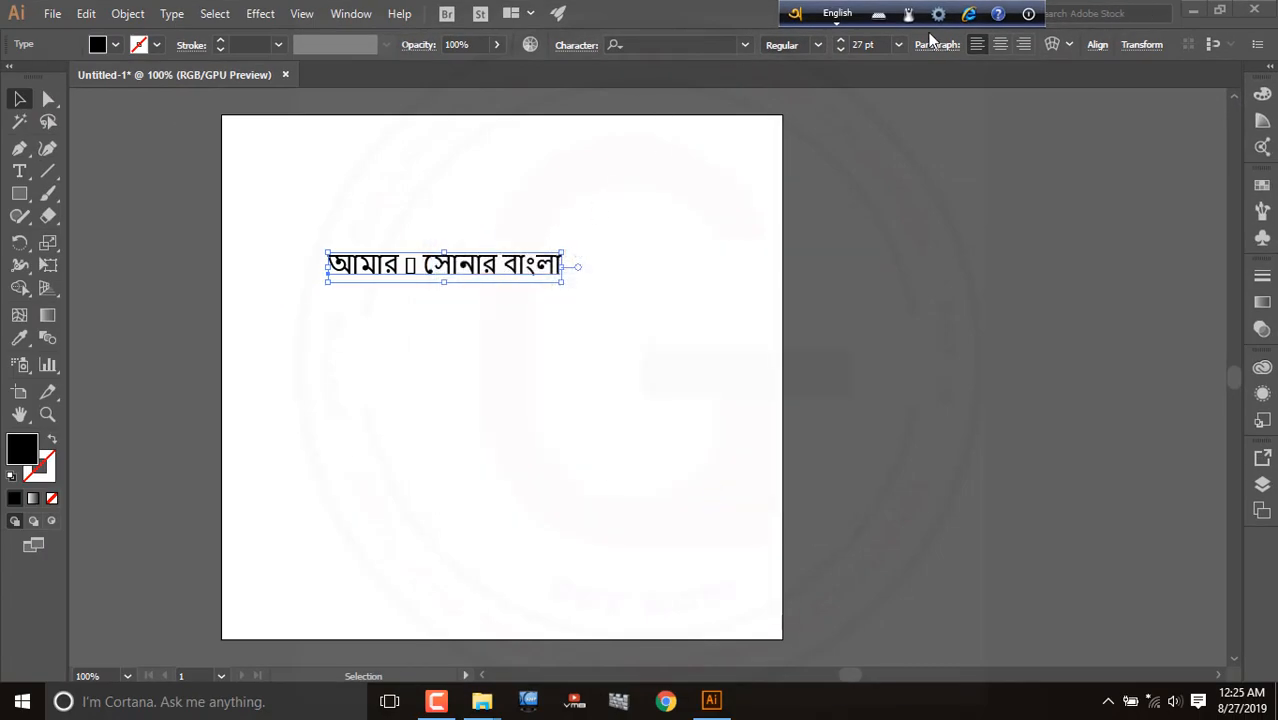
- Select the whole existing Bangla line, search the fonts for "rup" and try to apply RupshaMJ to it
click(838, 14)
double_click(521, 280)
key(ctrl+a)
click(685, 43)
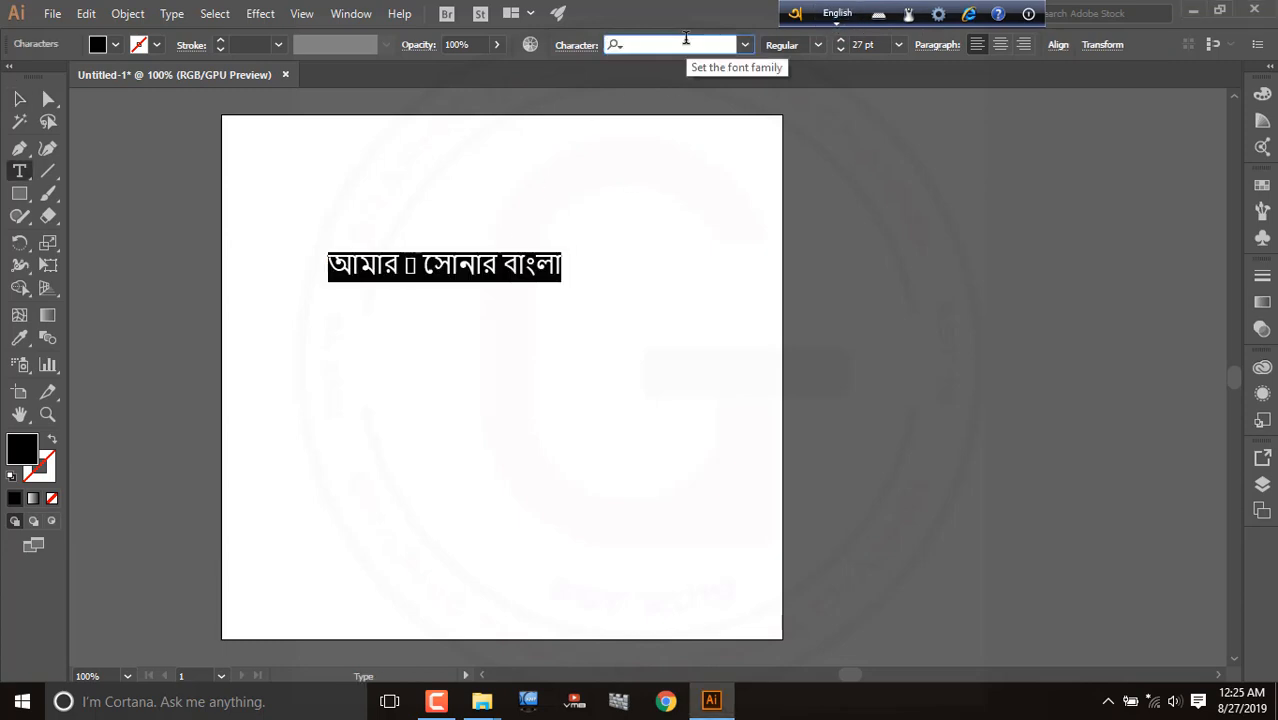
text(rup)
click(685, 168)
click(748, 44)
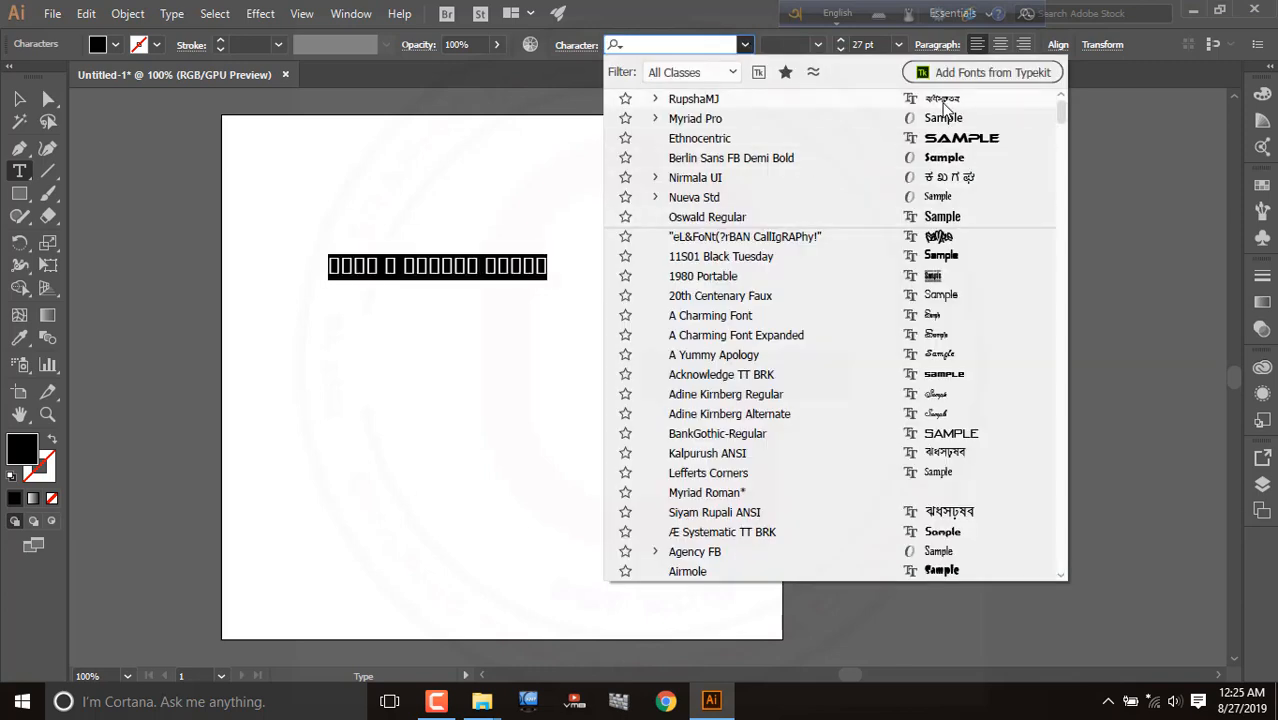
click(748, 44)
click(748, 44)
click(748, 44)
- Switch Avro to Bangla typing and start a new point text object below the existing line
click(854, 17)
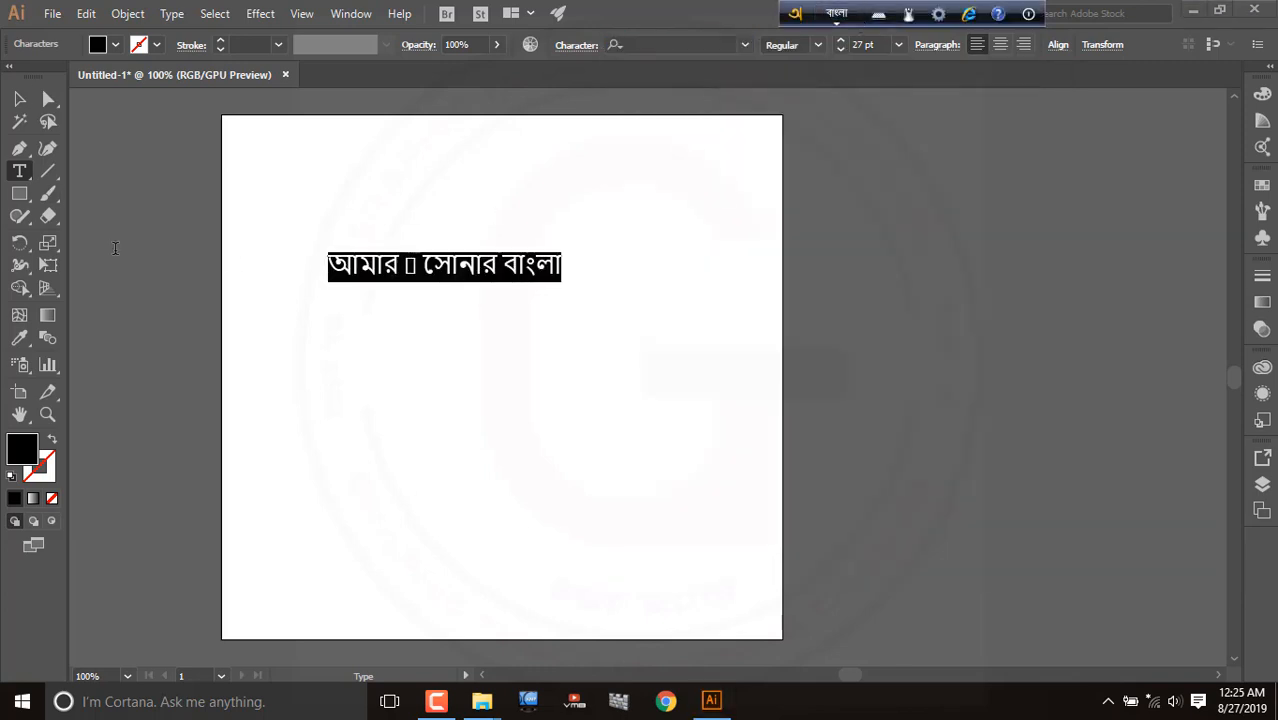
click(20, 99)
click(20, 171)
click(510, 367)
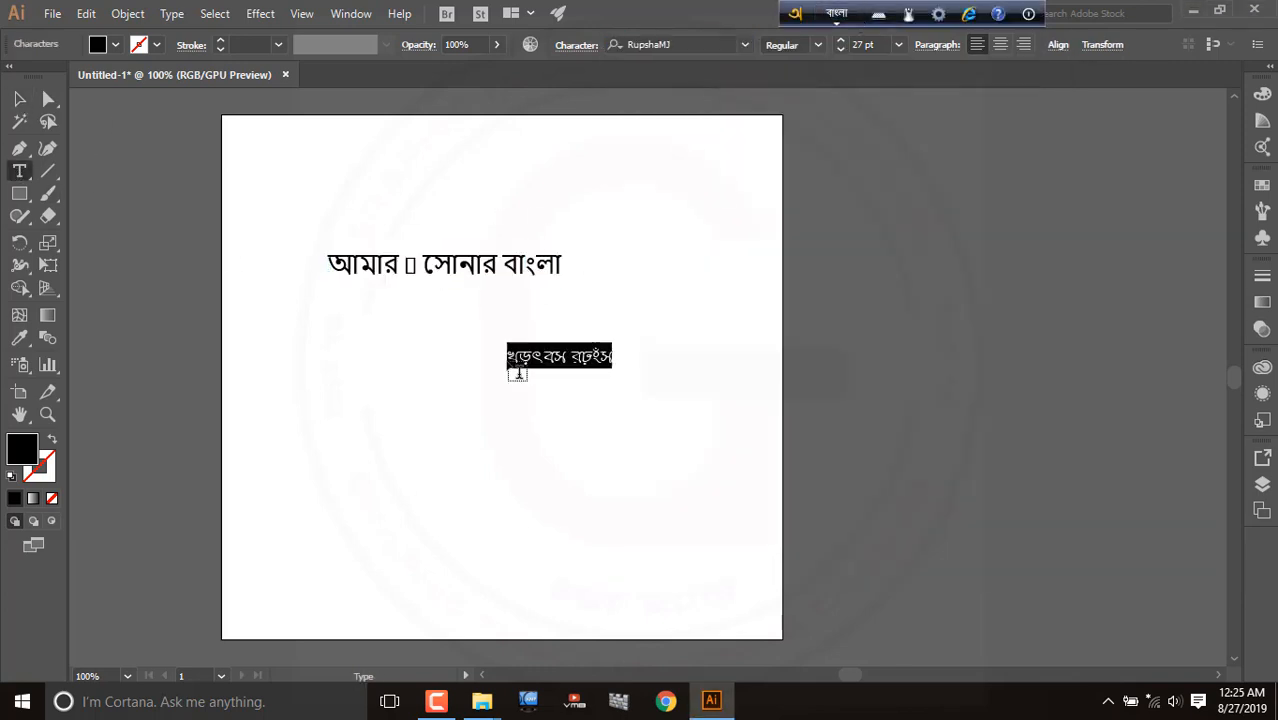
- Open the Avro Phonetic Layout Viewer to see which Latin letters produce each Bangla character
click(907, 17)
click(907, 19)
click(872, 21)
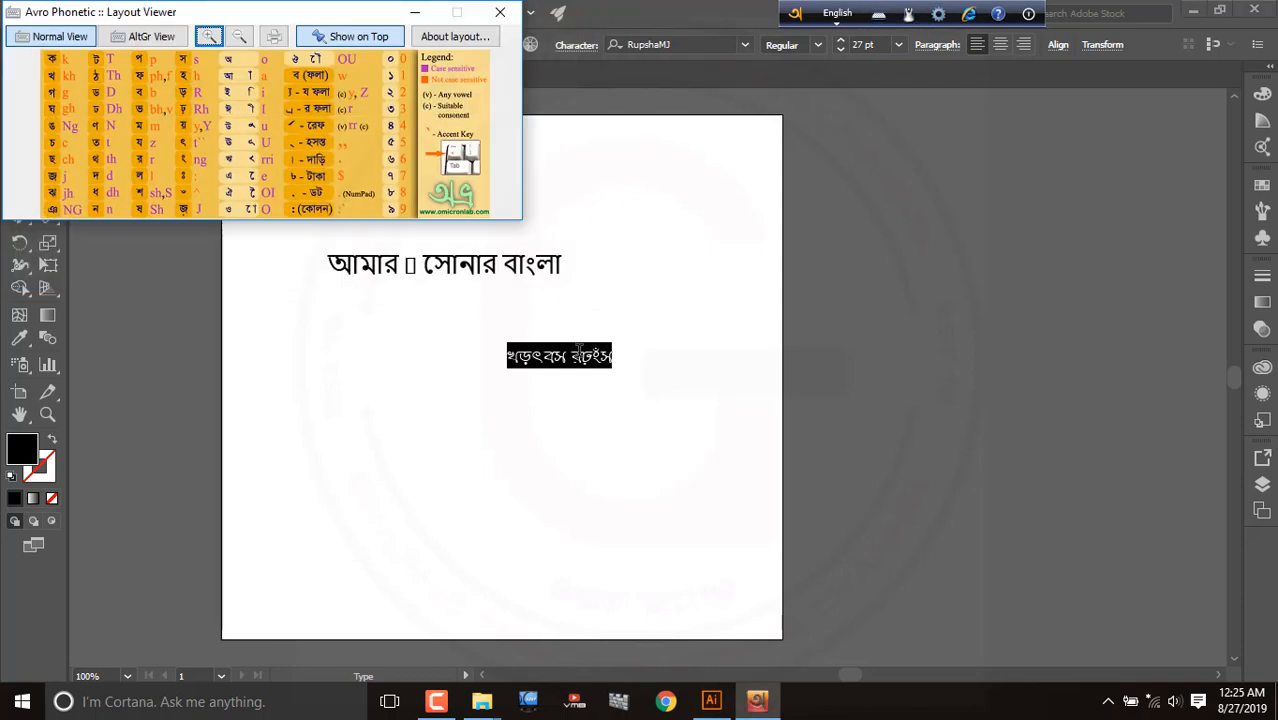
- Delete the placeholder text from the new text object
double_click(588, 356)
key(BackSpace)
key(BackSpace)
key(BackSpace)
key(BackSpace)
key(BackSpace)
key(BackSpace)
key(BackSpace)
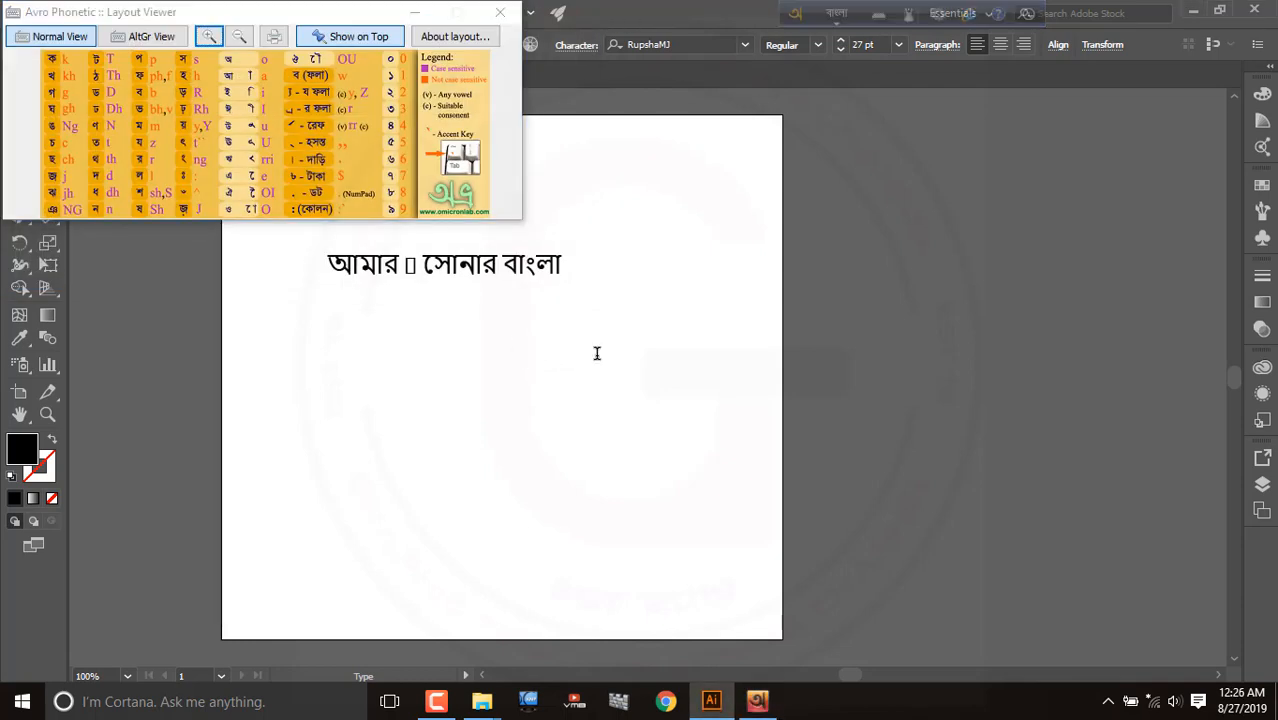
- Write বাংলাদেশ phonetically as "bangladesh" with the layout viewer moved off the text, and place the word just under the first Bangla line
text(b)
drag(378, 8, 1012, 74)
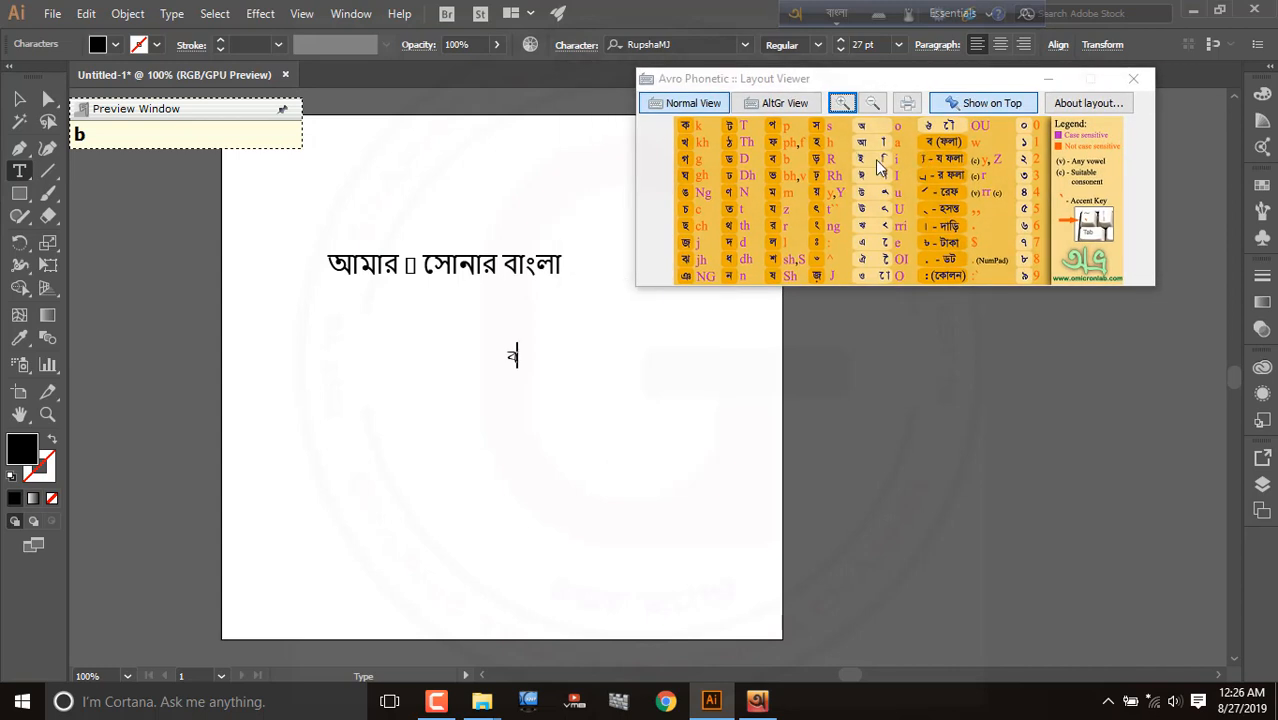
text(a)
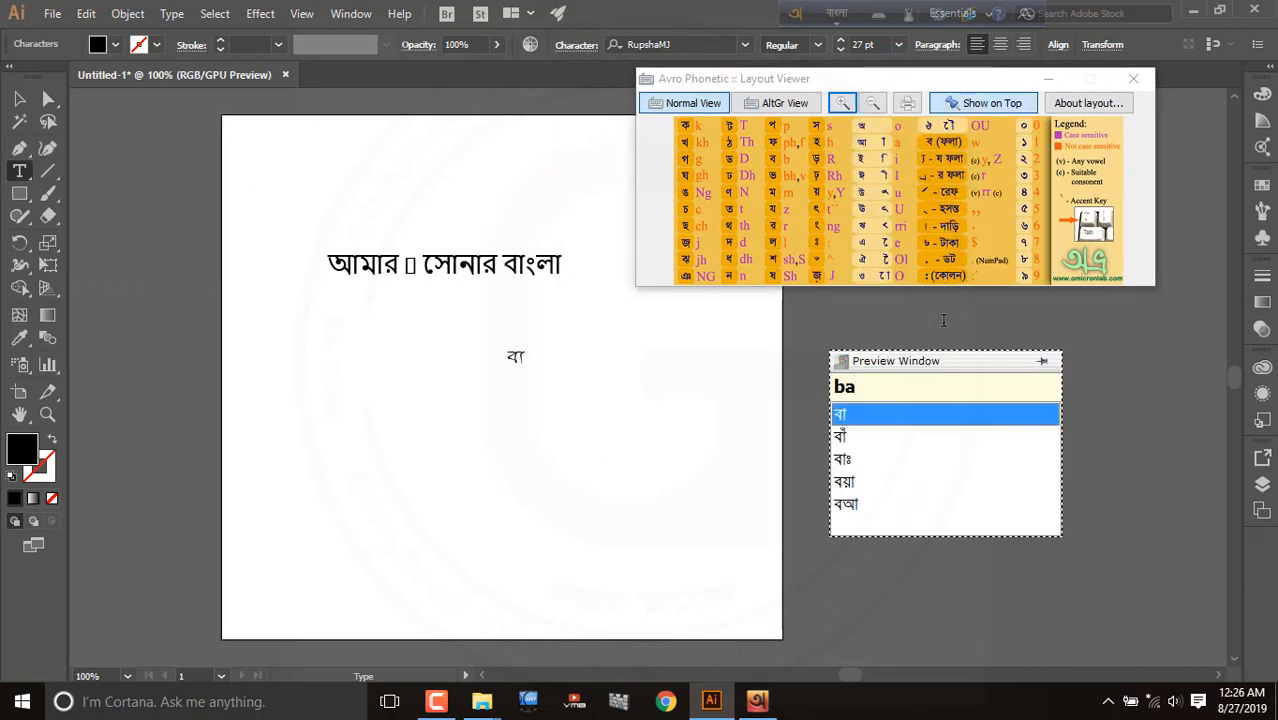
text(ngla)
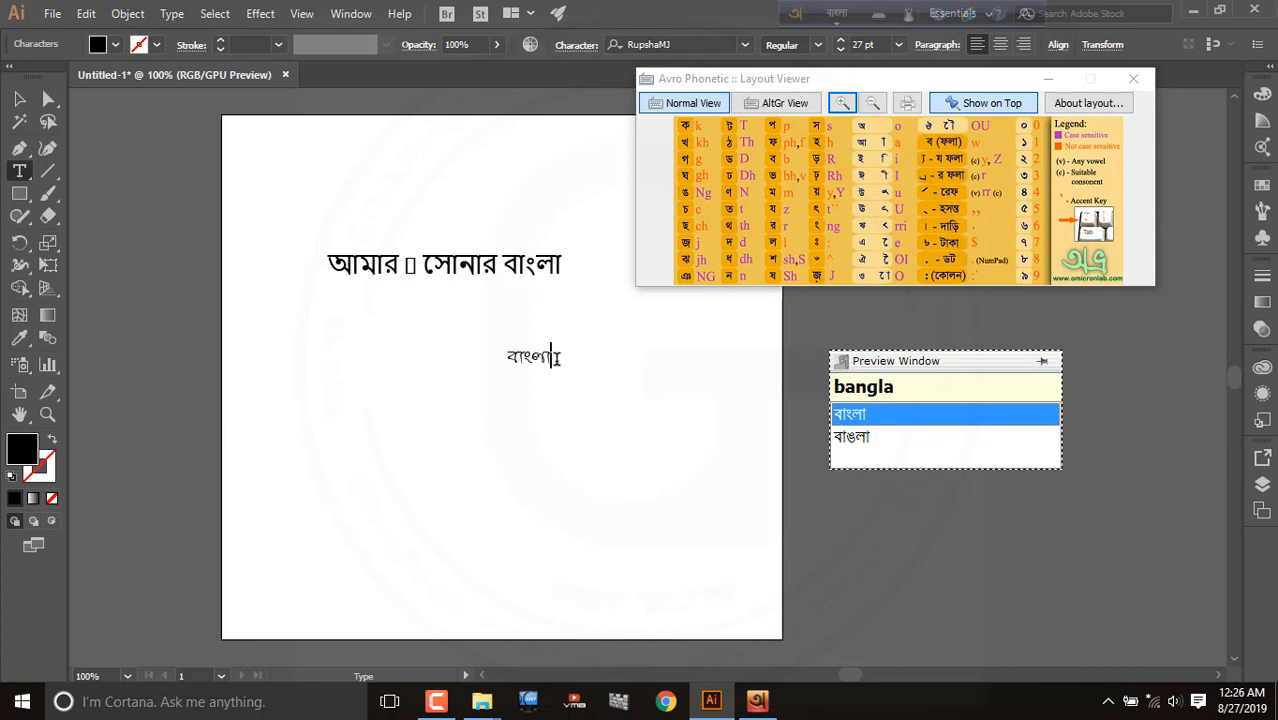
text(desh)
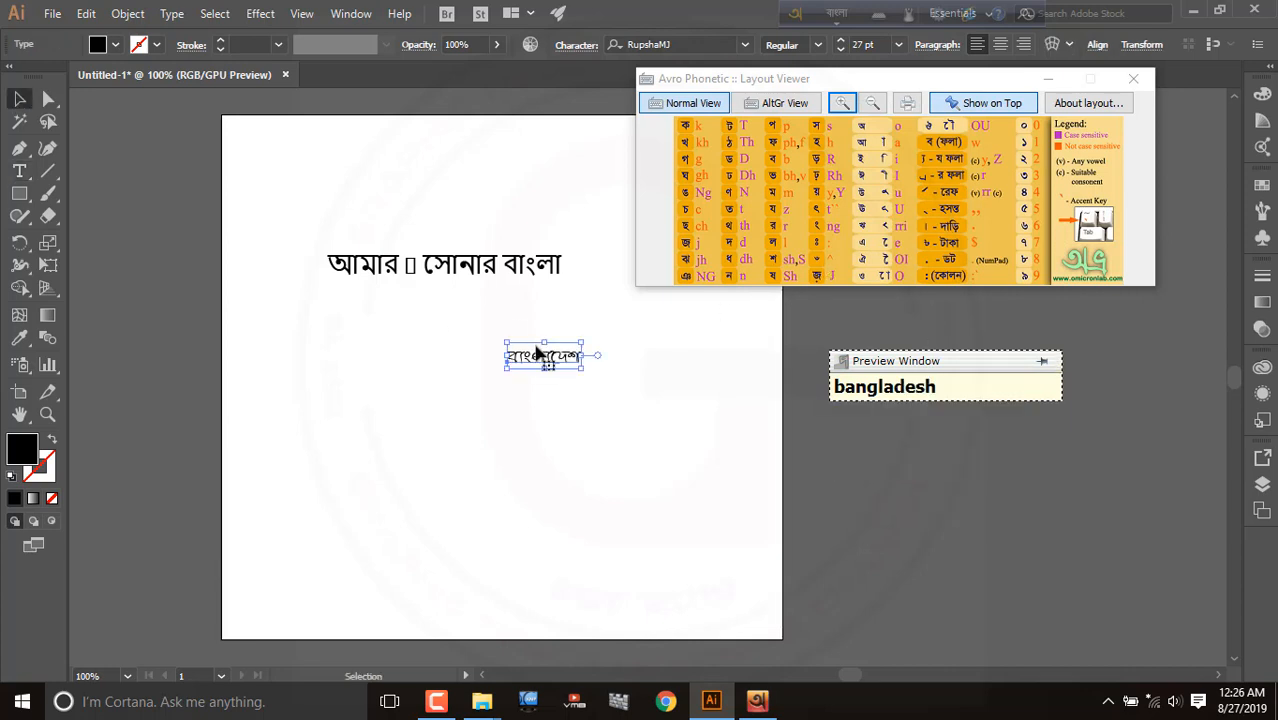
ctrl+drag(545, 360, 455, 333)
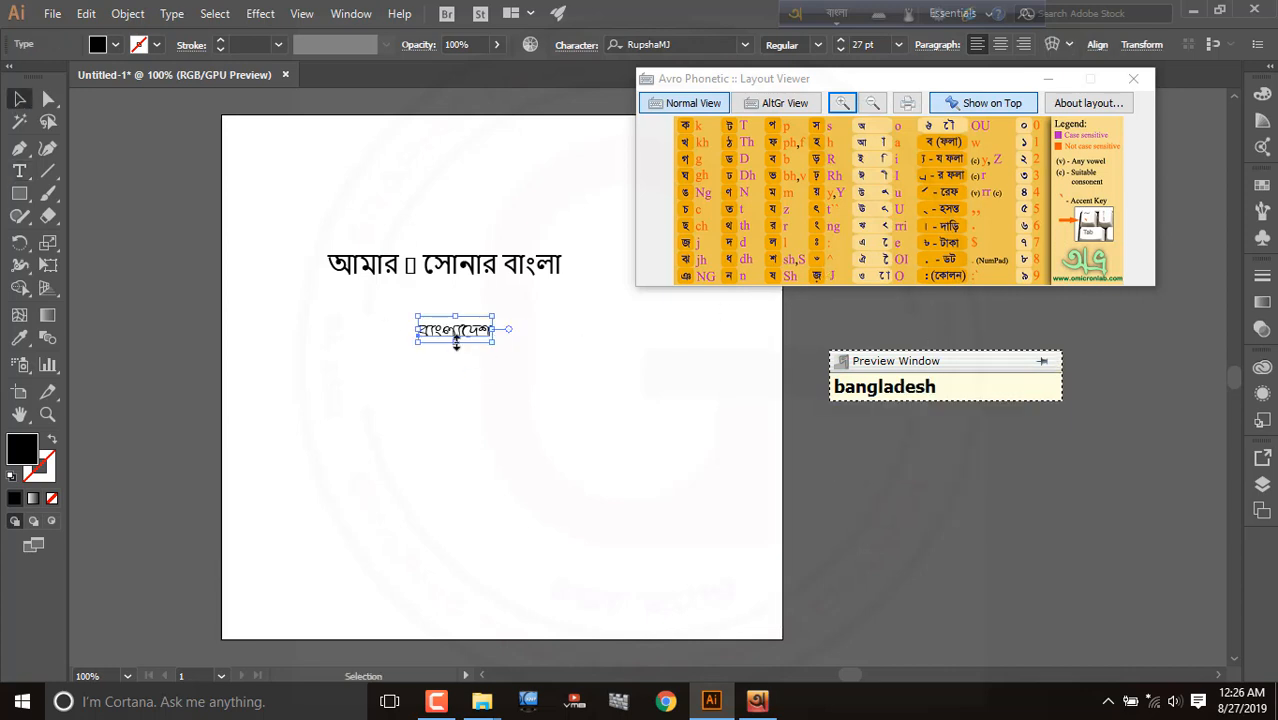
- Start another text object lower on the artboard and clear its placeholder text
click(536, 459)
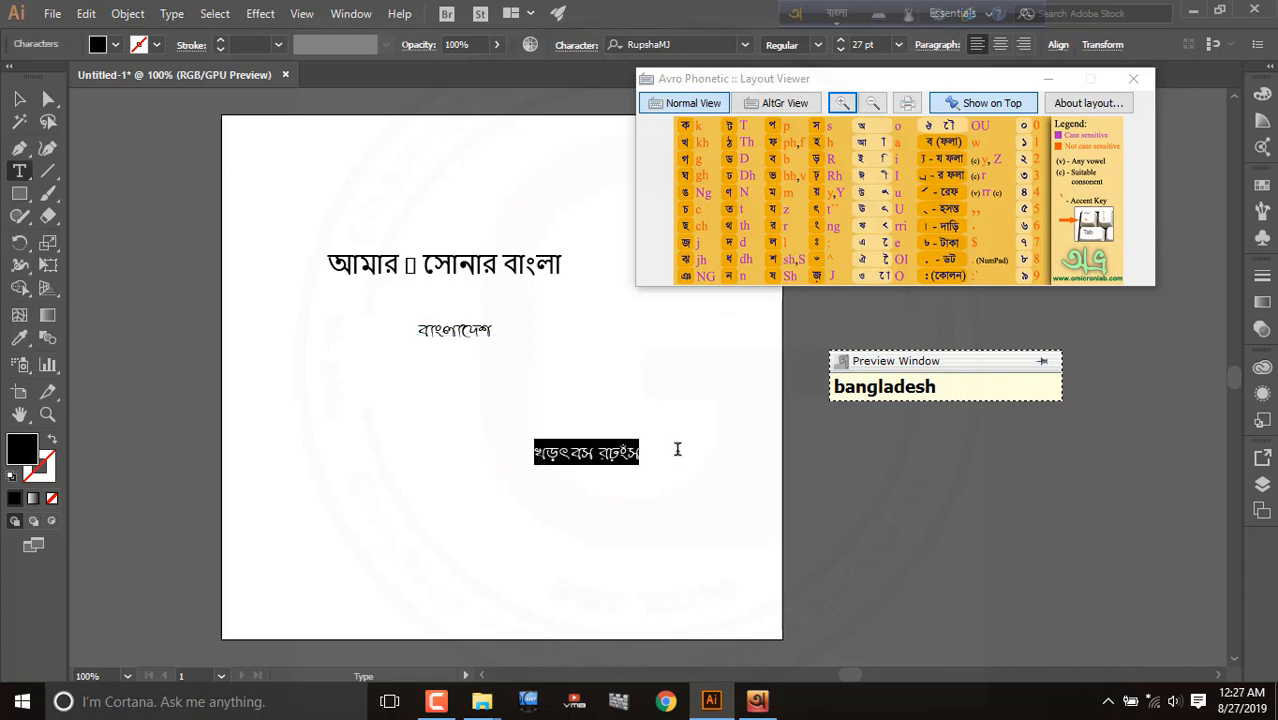
key(BackSpace)
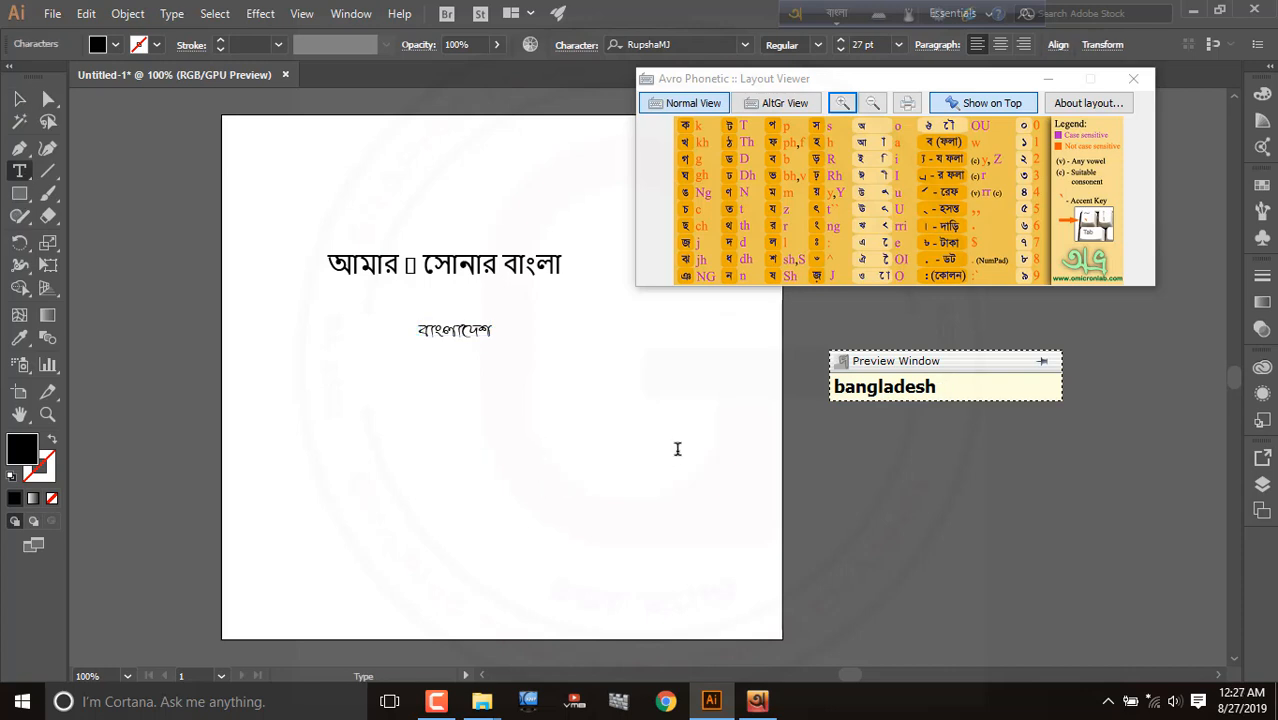
text(o)
key(BackSpace)
text(o)
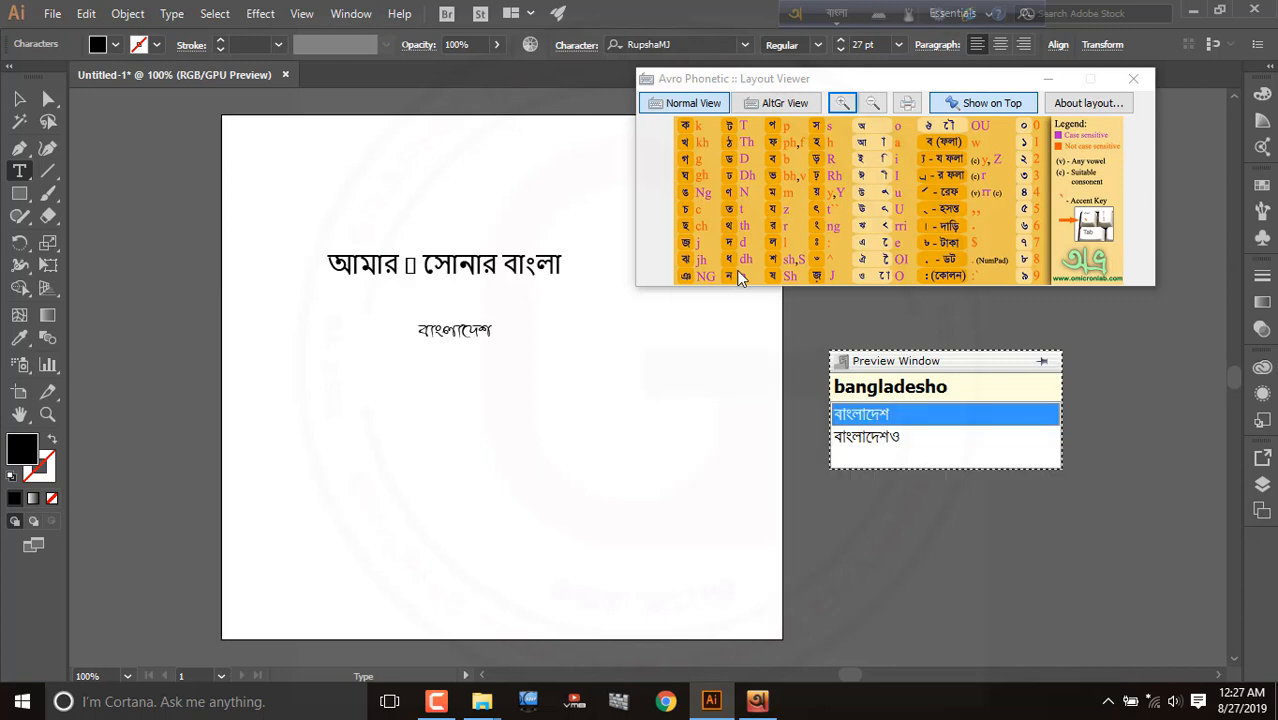
key(BackSpace)
text(am)
key(ctrl+z)
text(oa)
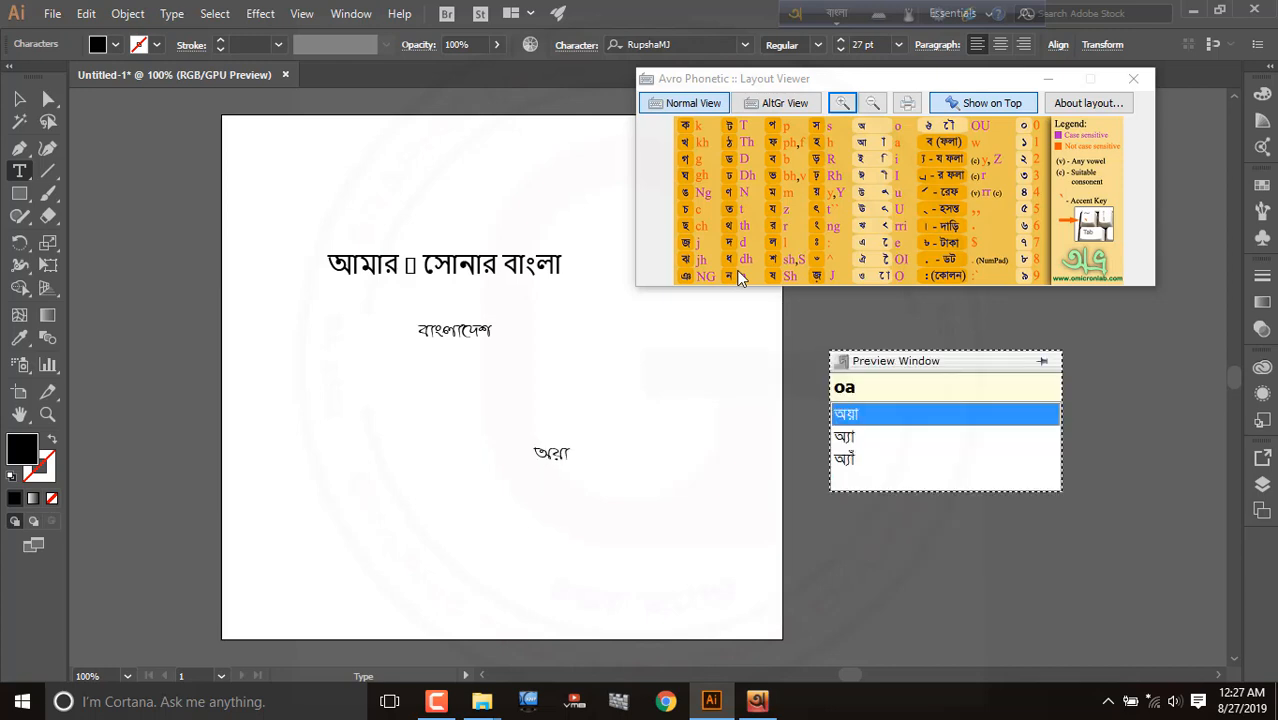
key(BackSpace)
key(BackSpace)
- Write the sentence phonetically as "amar sonar bangla ami tomay valobasi", choosing the spelling তোমায়, and move it fully onto the artboard
text(amar sonar bangla ami)
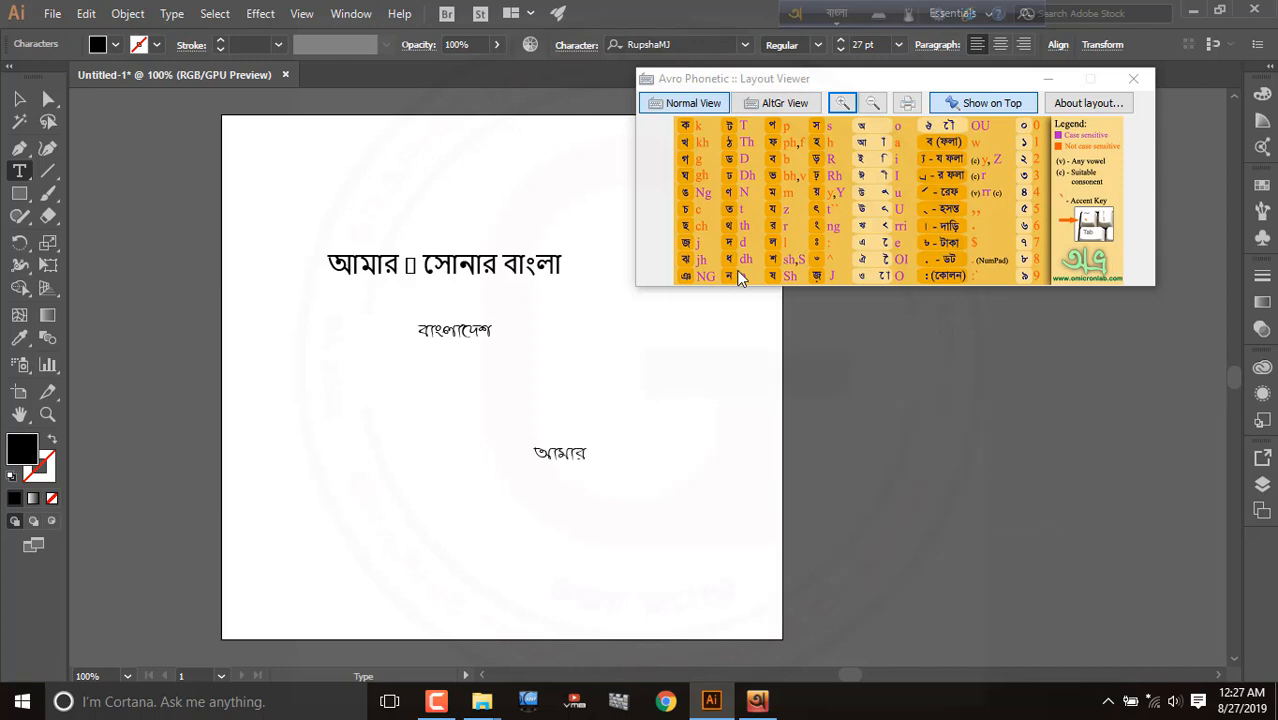
text( tom)
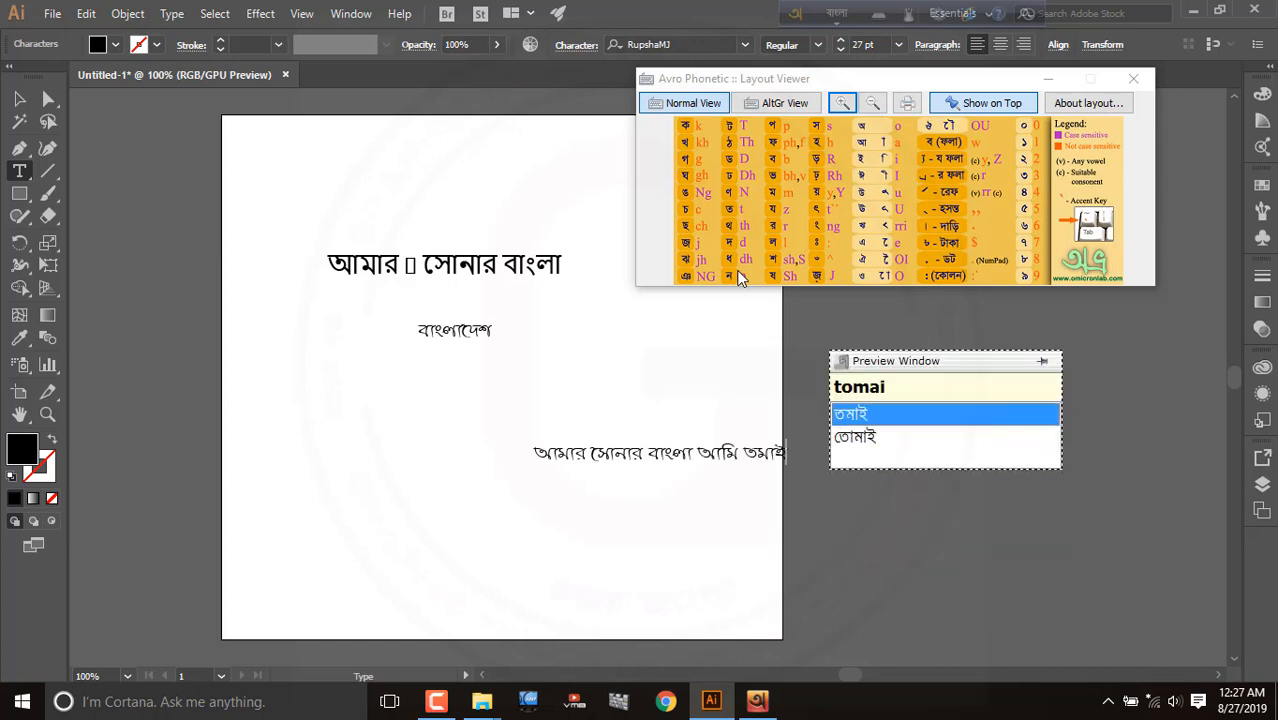
key(BackSpace)
key(BackSpace)
text(ay)
key(Down)
text(valobasi)
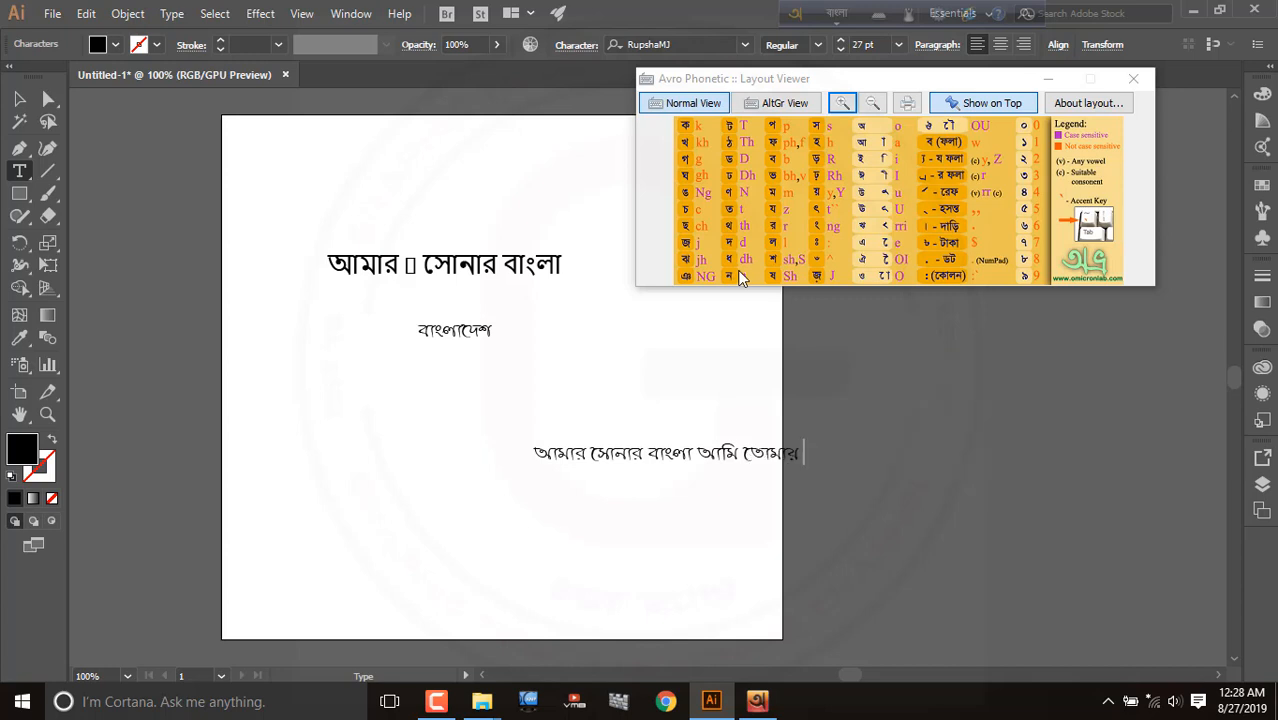
key(Return)
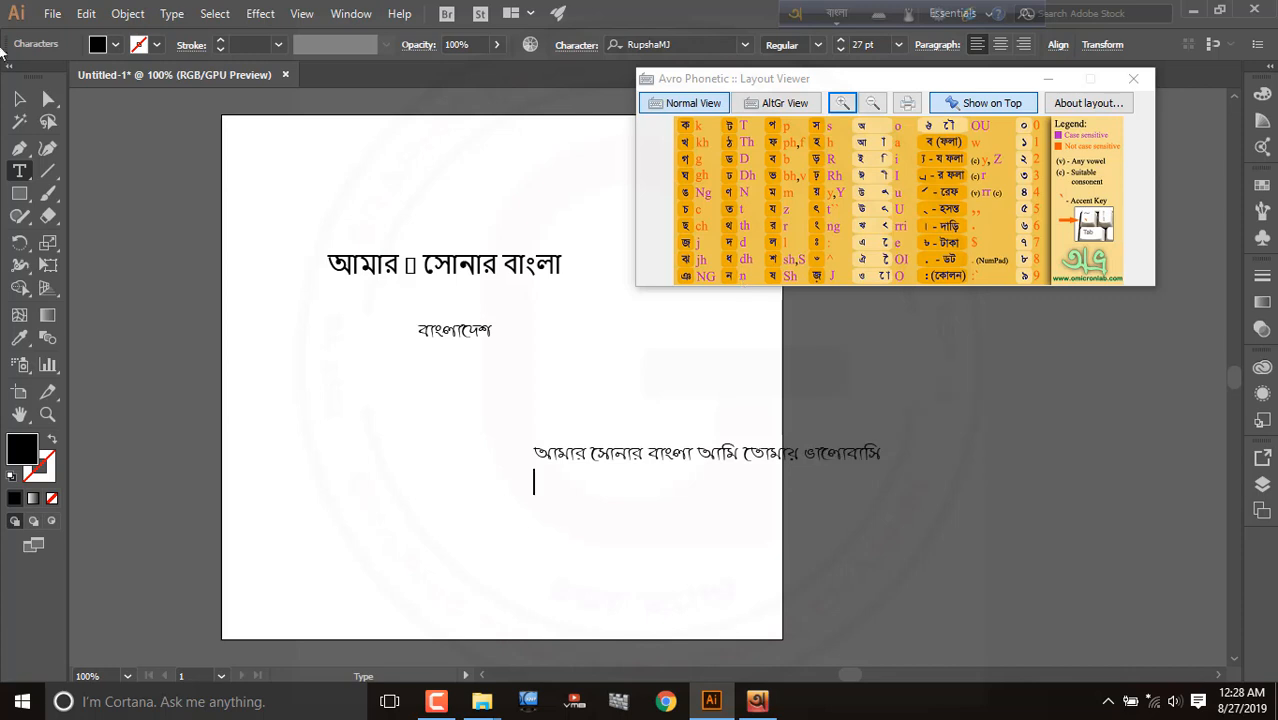
key(Escape)
drag(666, 456, 437, 440)
- Select the whole new sentence, close the layout viewer, and set the text to Bold at 38 pt
triple_click(448, 440)
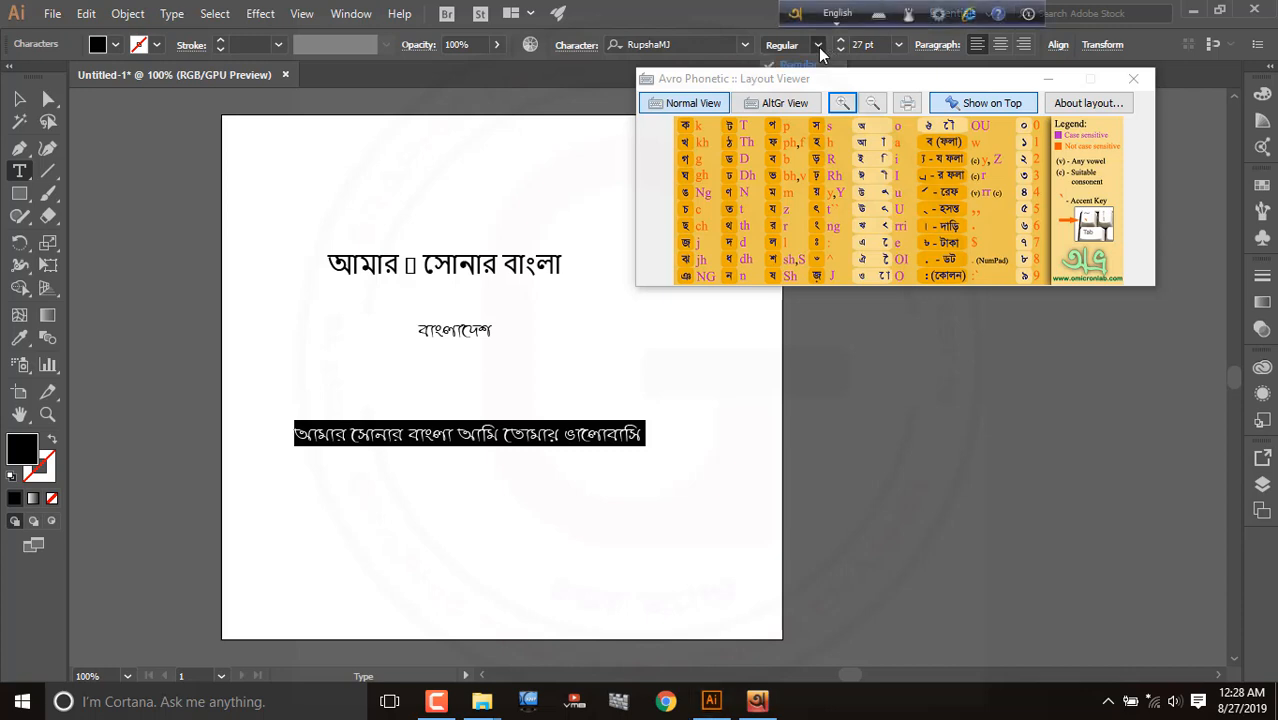
click(1125, 88)
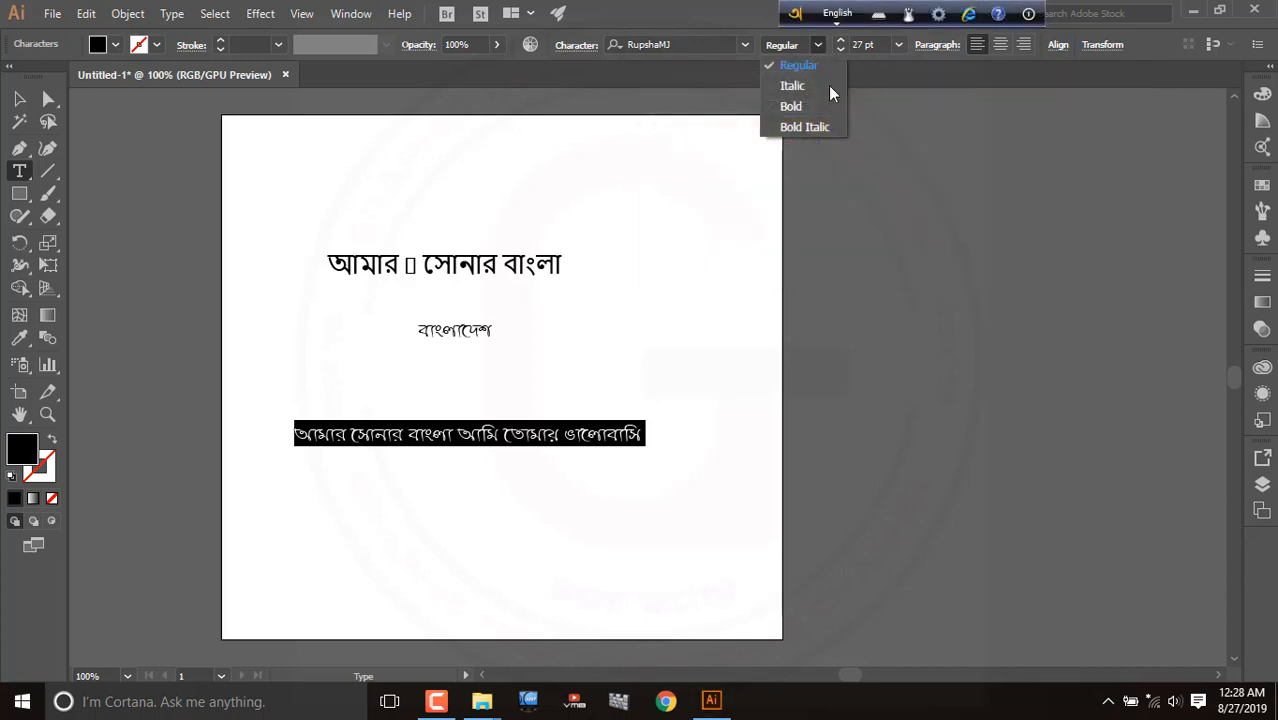
click(805, 108)
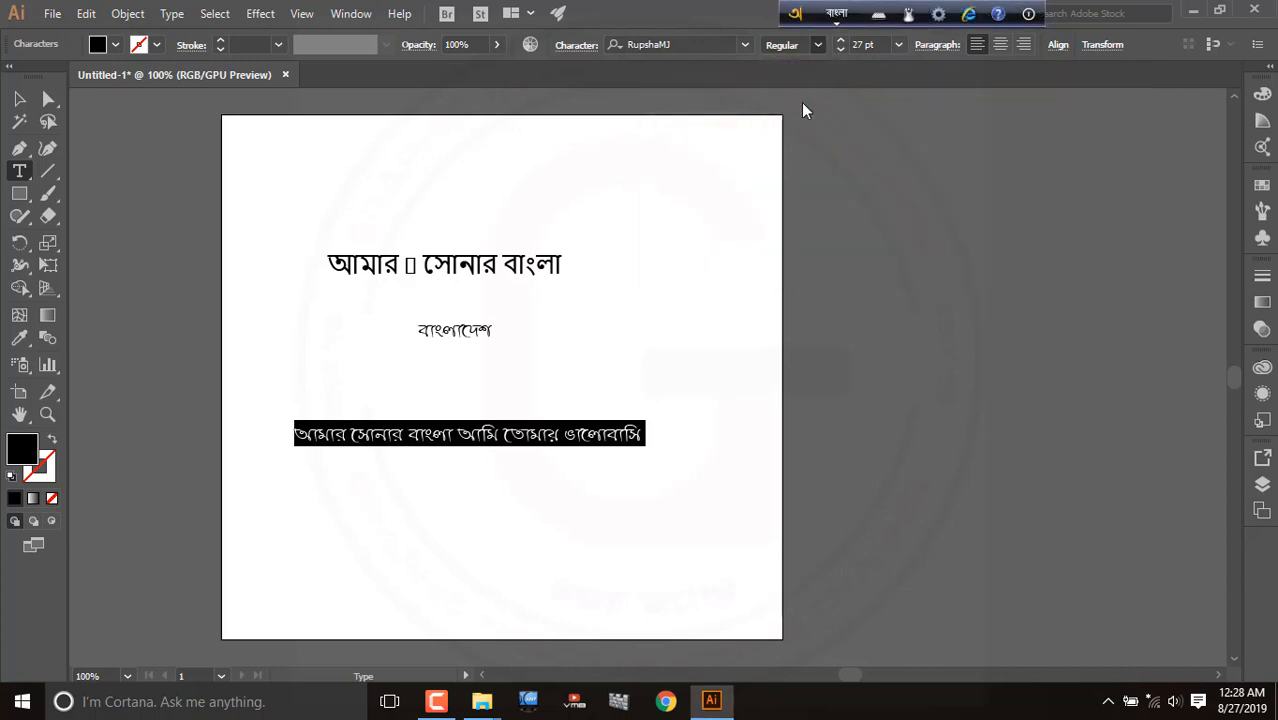
click(841, 41)
click(841, 41)
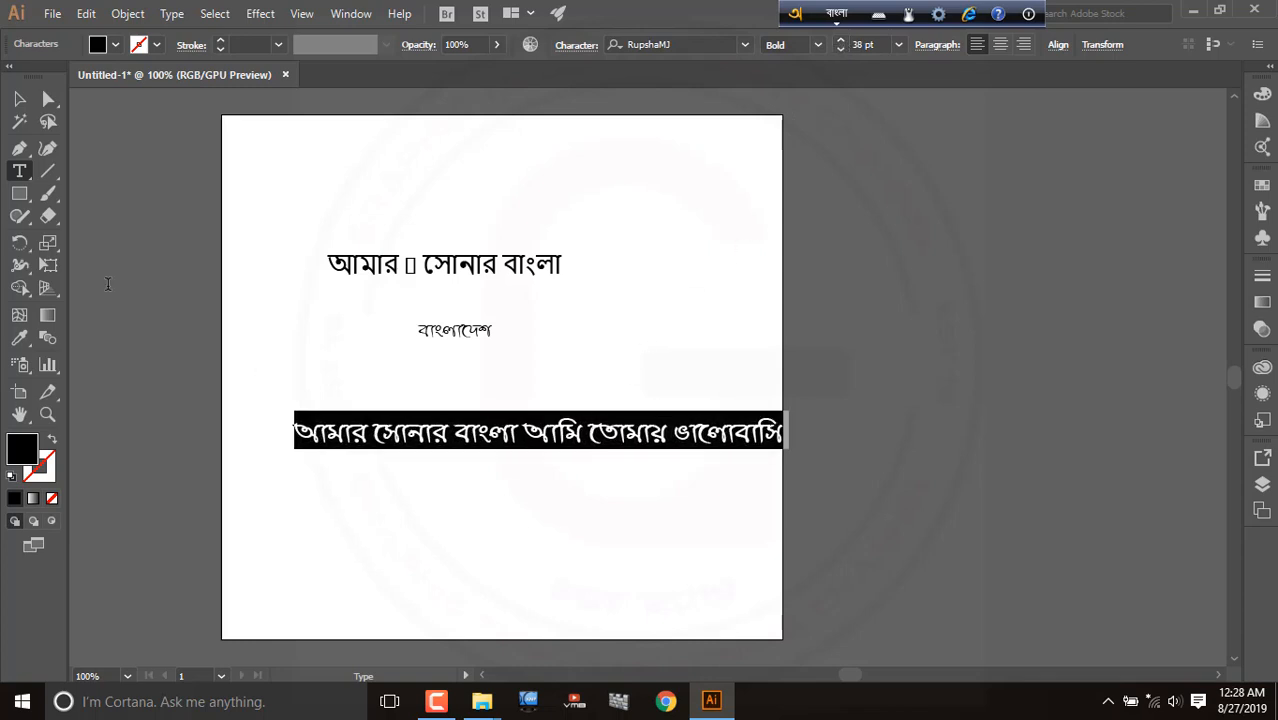
- Move the bold sentence above the other two Bangla texts near the artboard's upper edge and deselect it
click(18, 100)
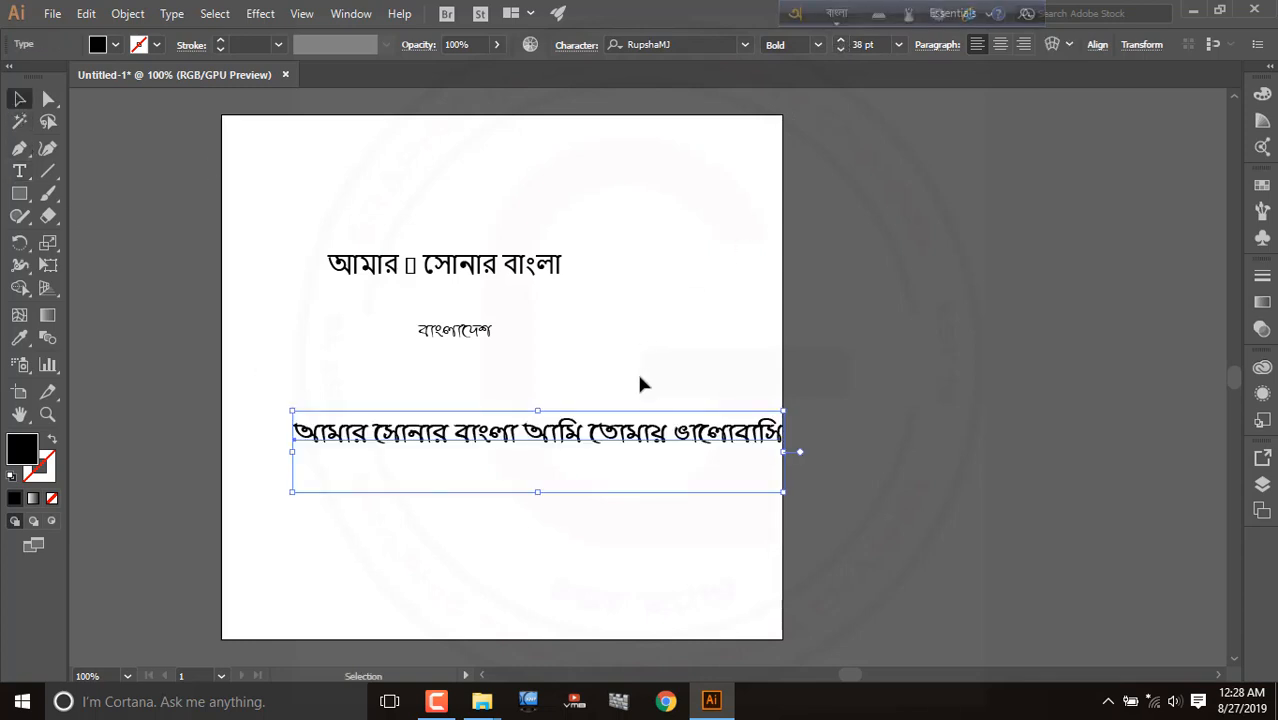
drag(597, 438, 546, 412)
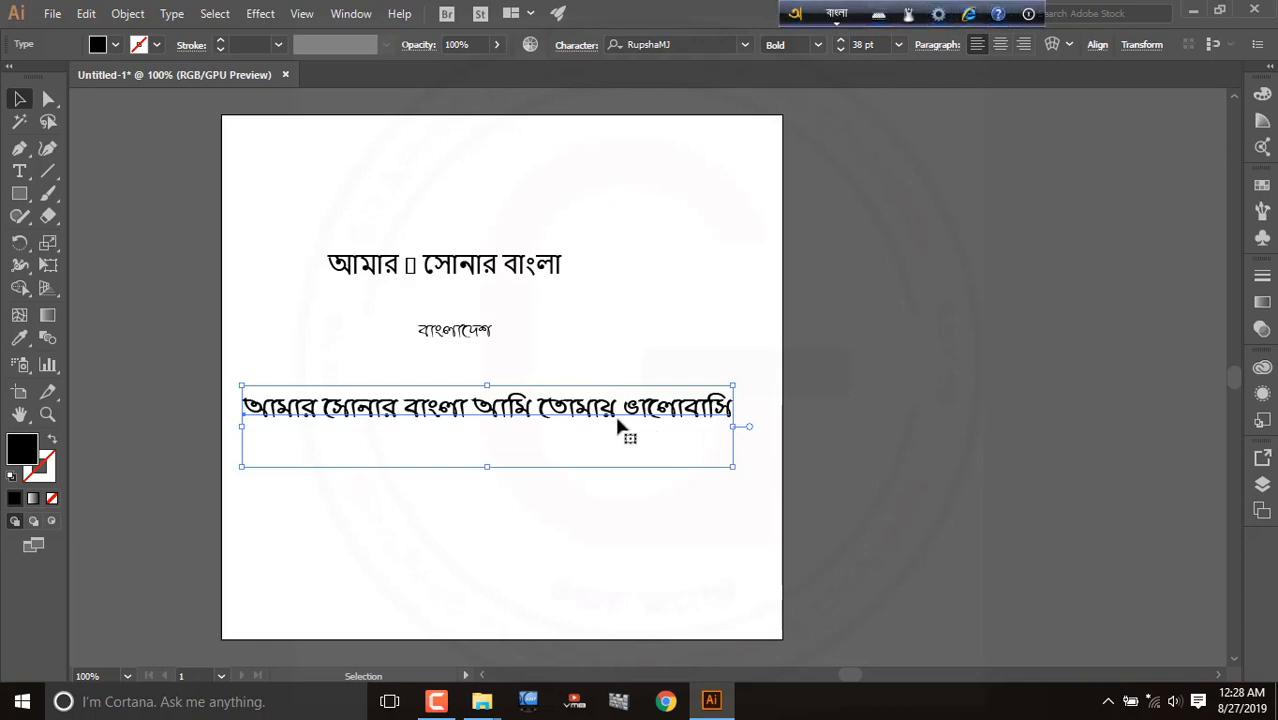
click(400, 287)
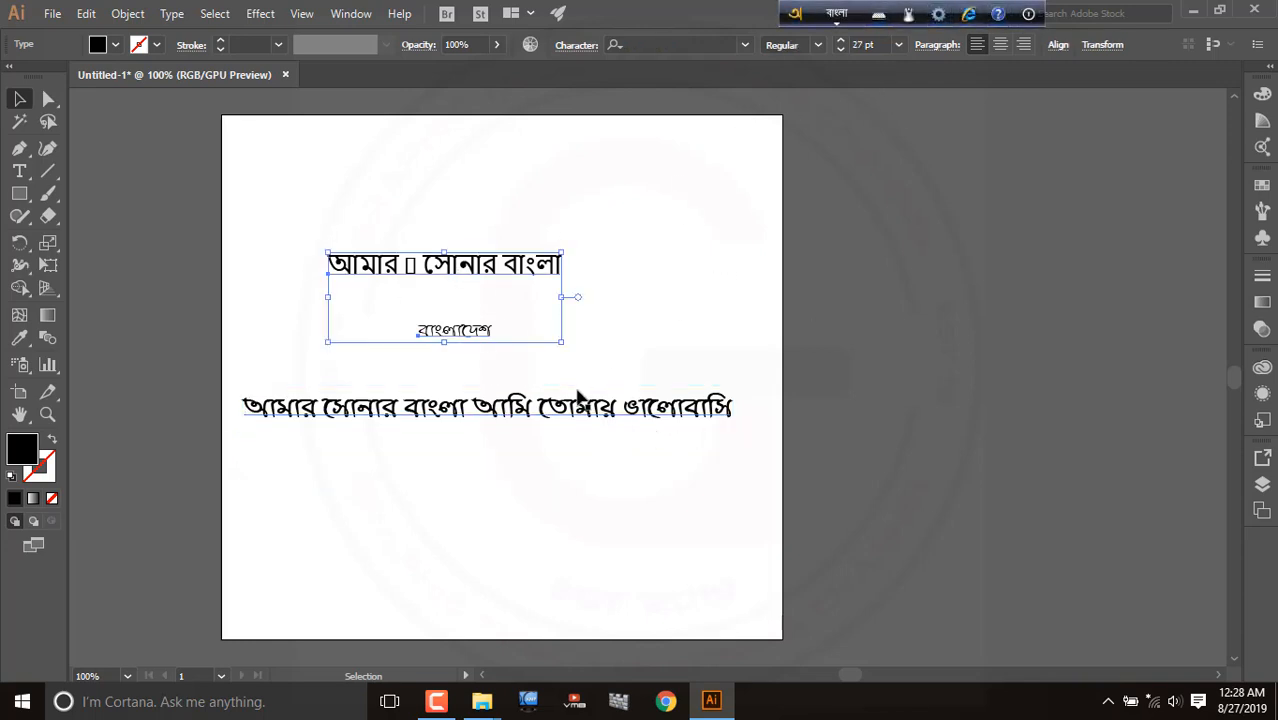
drag(559, 404, 599, 178)
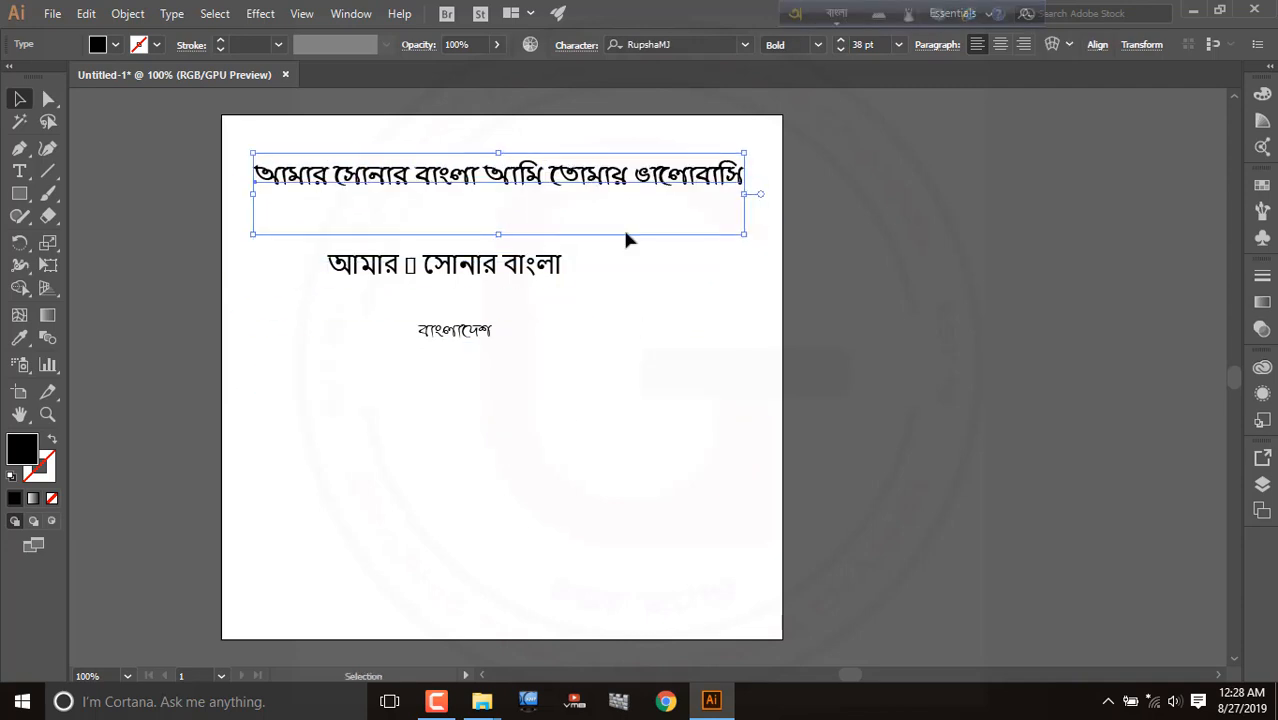
click(636, 307)
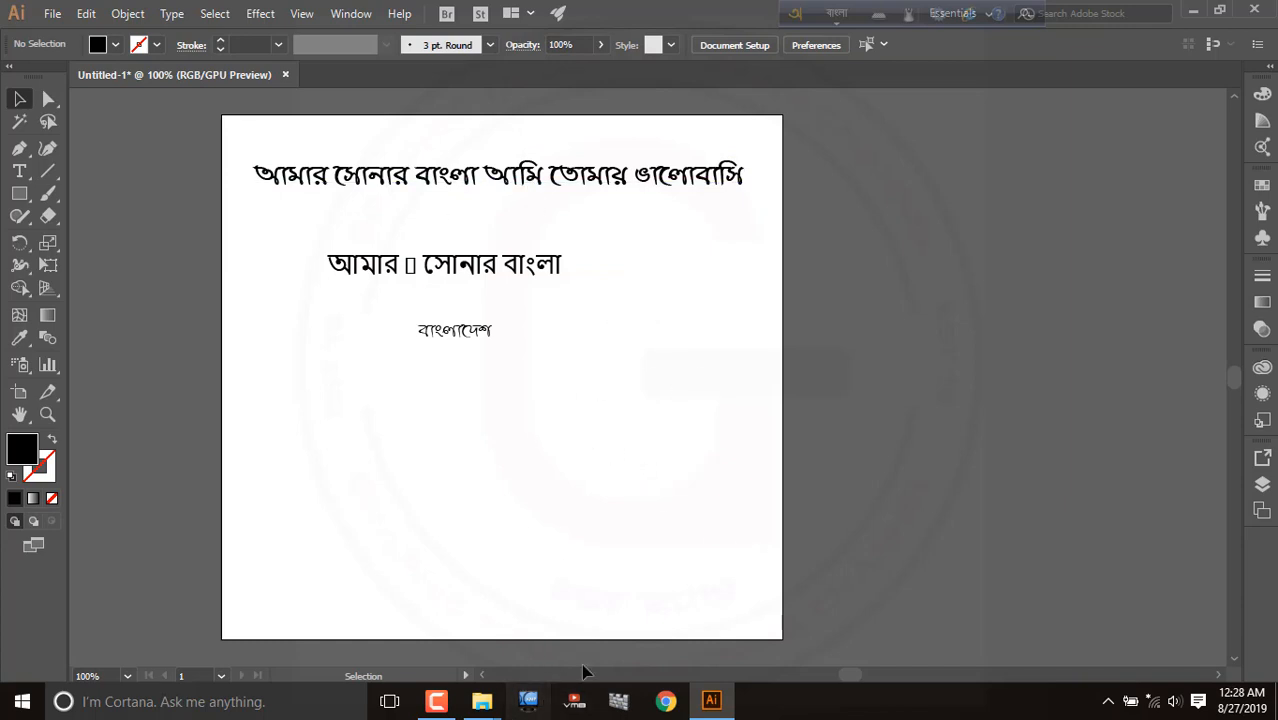
click(437, 701)
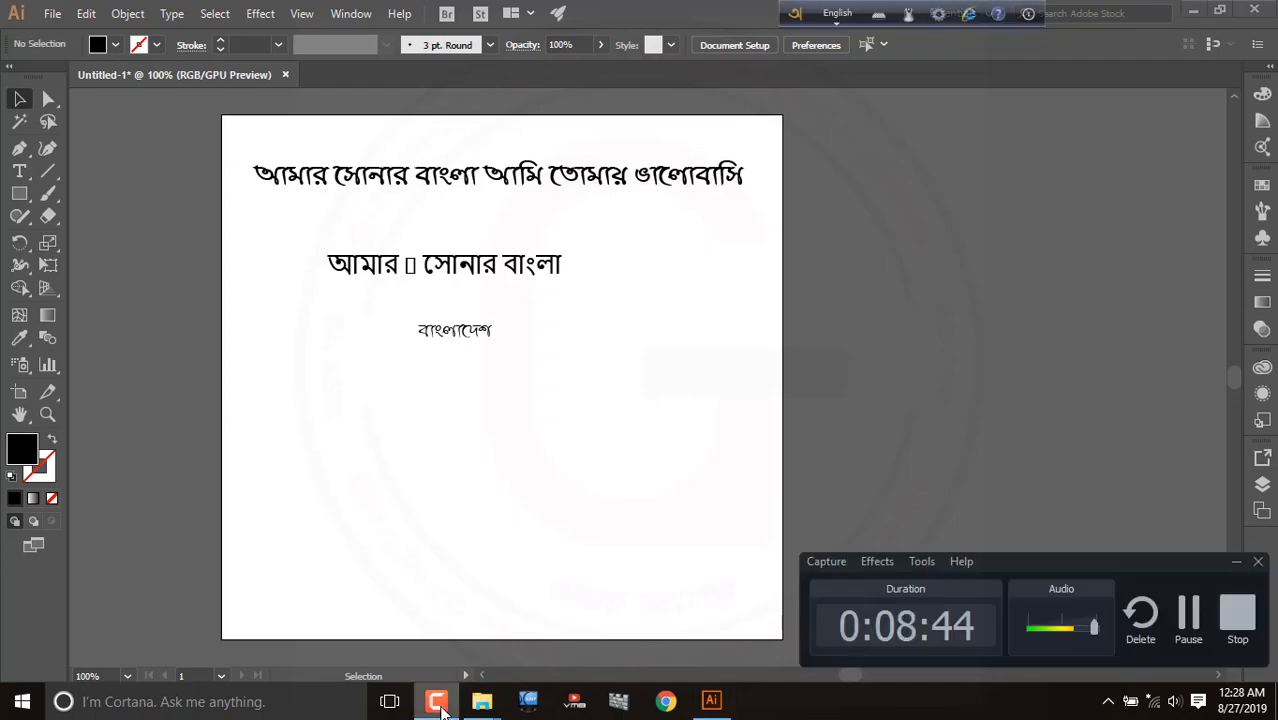
click(1190, 618)
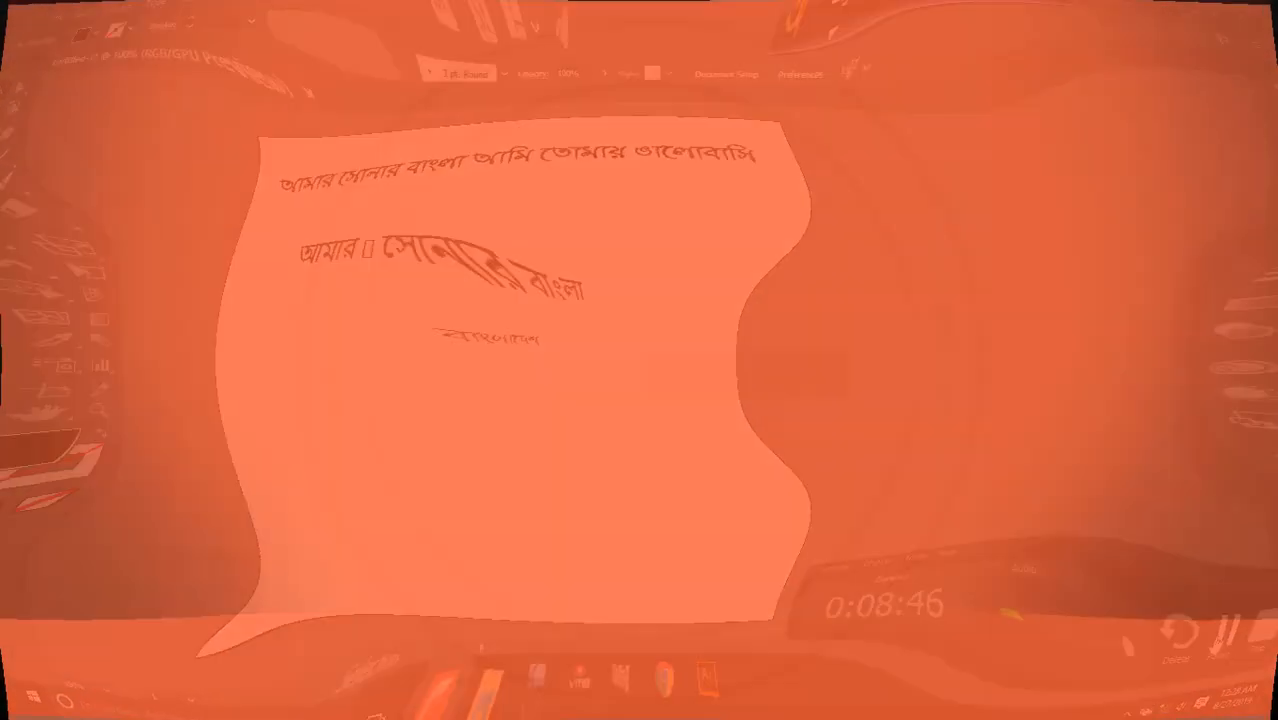